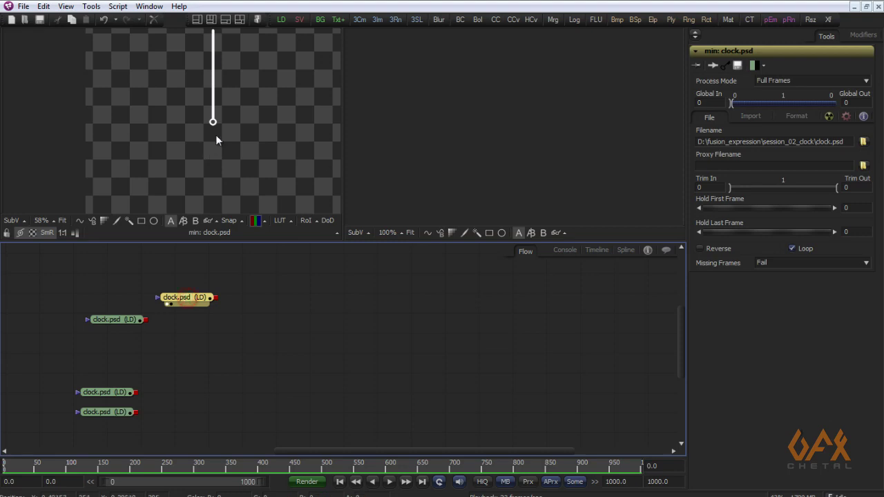
Step: Place the hour-hand loader beside the minute-hand loader and rename the clock face loader to body
{"action": "left_click_drag", "start_coordinate": [112, 393], "coordinate": [283, 299]}
{"action": "scroll", "coordinate": [203, 148], "scroll_direction": "up", "scroll_amount": 2}
{"action": "scroll", "coordinate": [205, 306], "scroll_direction": "up", "scroll_amount": 2}
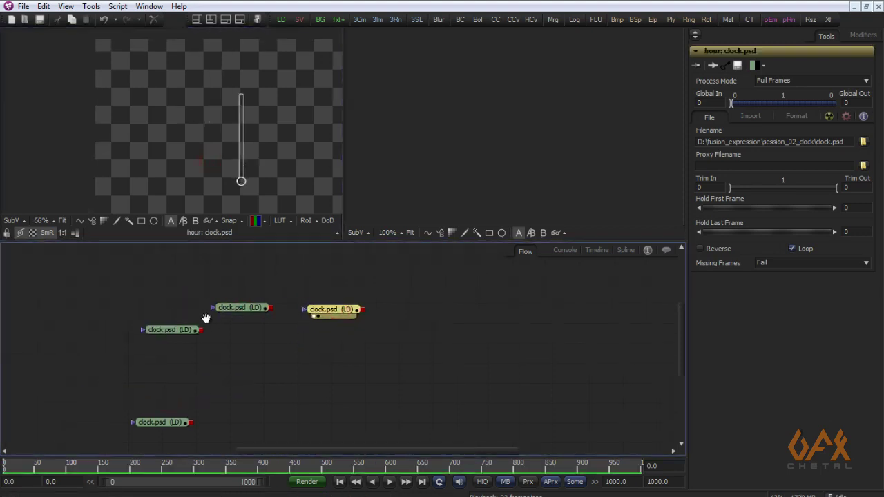
{"action": "left_click_drag", "start_coordinate": [175, 333], "coordinate": [164, 357]}
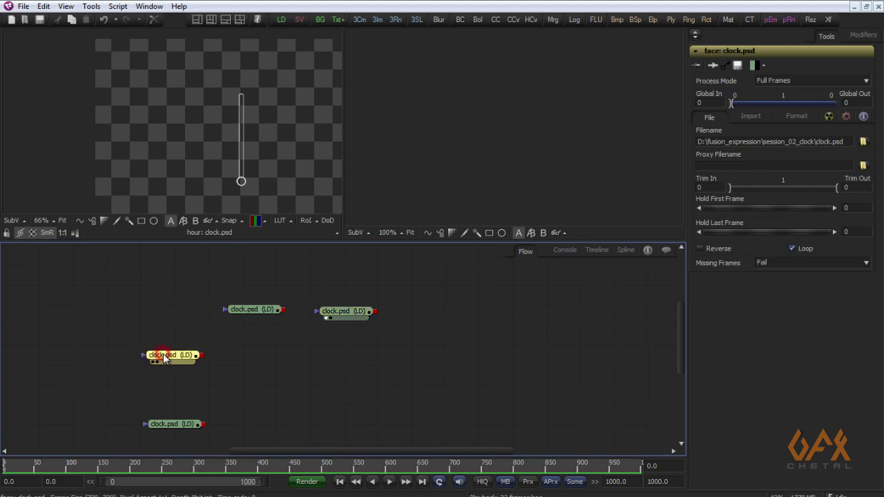
{"action": "key", "text": "F2"}
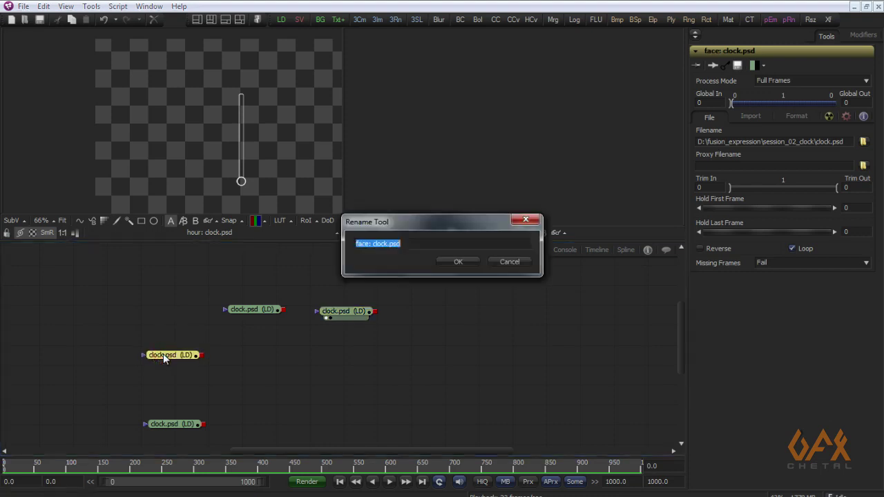
{"action": "type", "text": "b"}
{"action": "key", "text": "Return"}
Step: Rename the minute-hand loader to min and the hour-hand loader to hour
{"action": "left_click", "coordinate": [238, 310]}
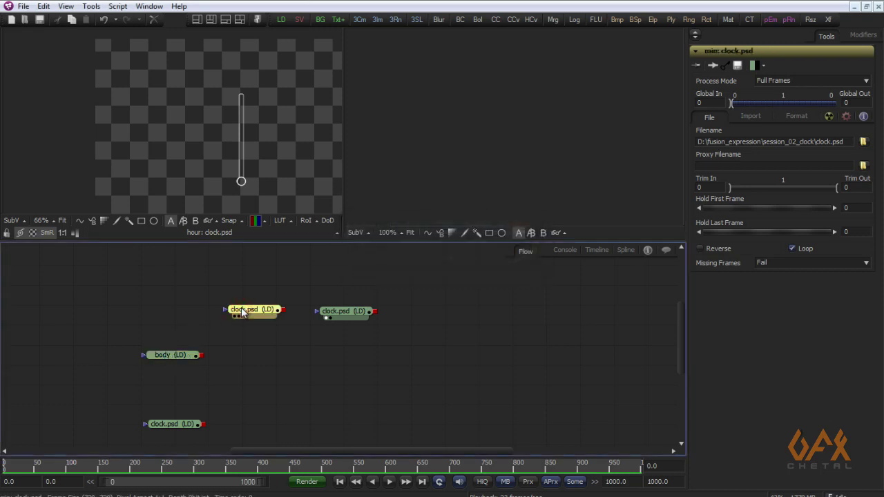
{"action": "key", "text": "F2"}
{"action": "type", "text": "min"}
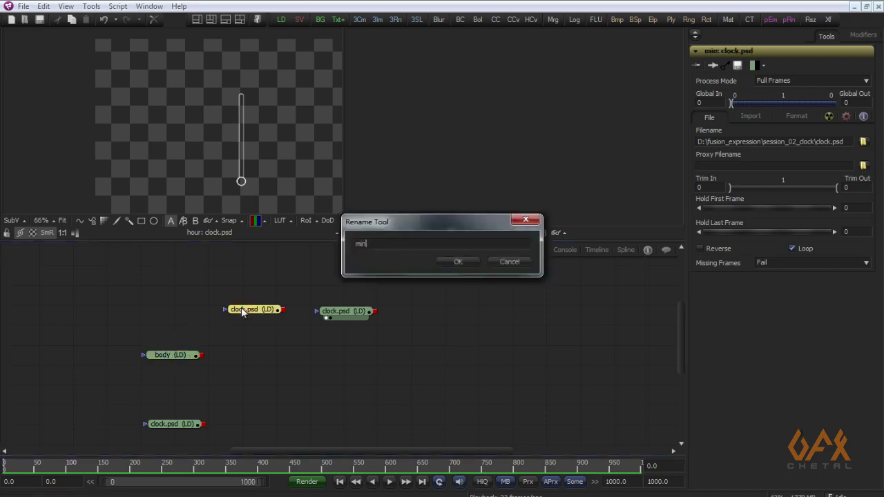
{"action": "key", "text": "Return"}
{"action": "left_click", "coordinate": [349, 313]}
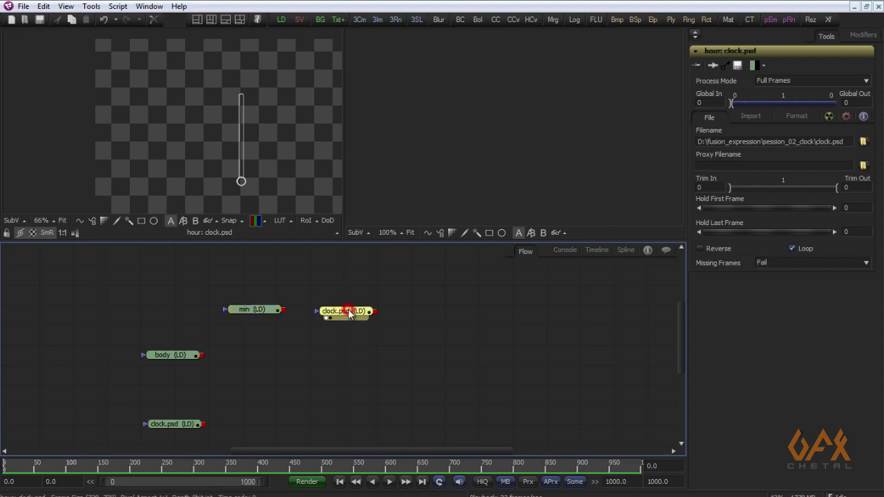
{"action": "key", "text": "F2"}
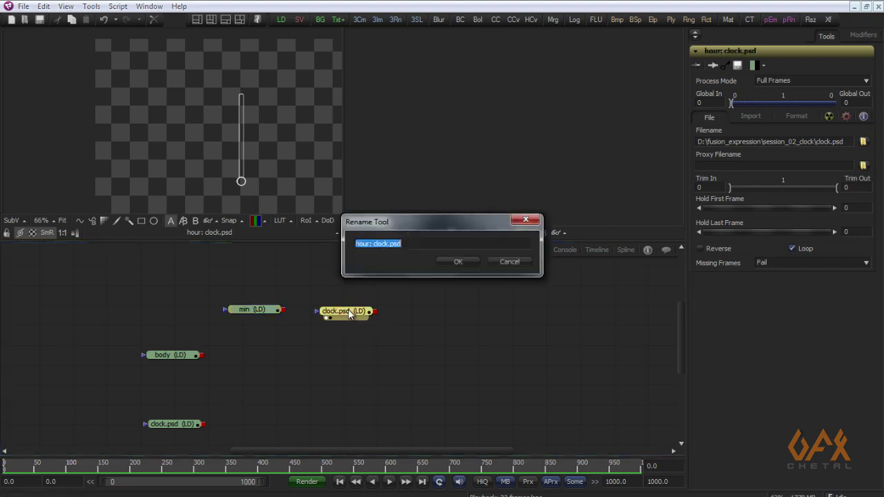
{"action": "type", "text": "hour"}
{"action": "key", "text": "Return"}
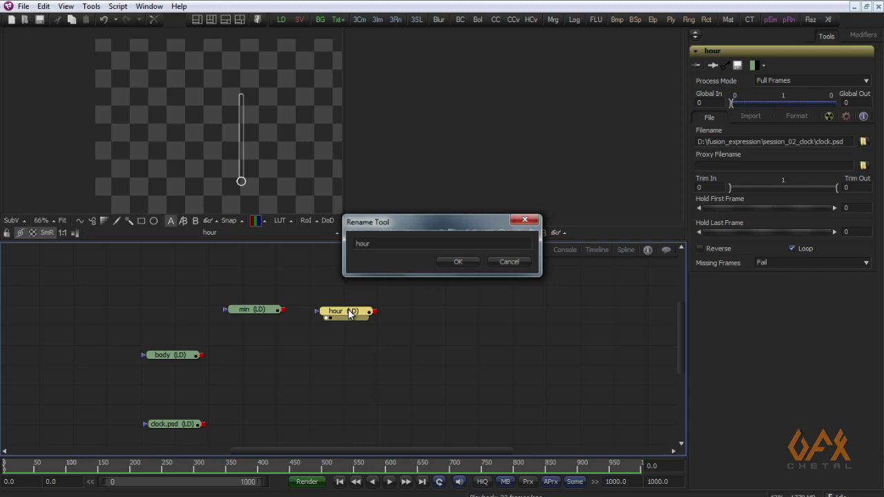
Step: Move the remaining clock.psd loader beside the hour loader and rename it to second
{"action": "left_click_drag", "start_coordinate": [173, 424], "coordinate": [429, 319]}
{"action": "left_click", "coordinate": [428, 316]}
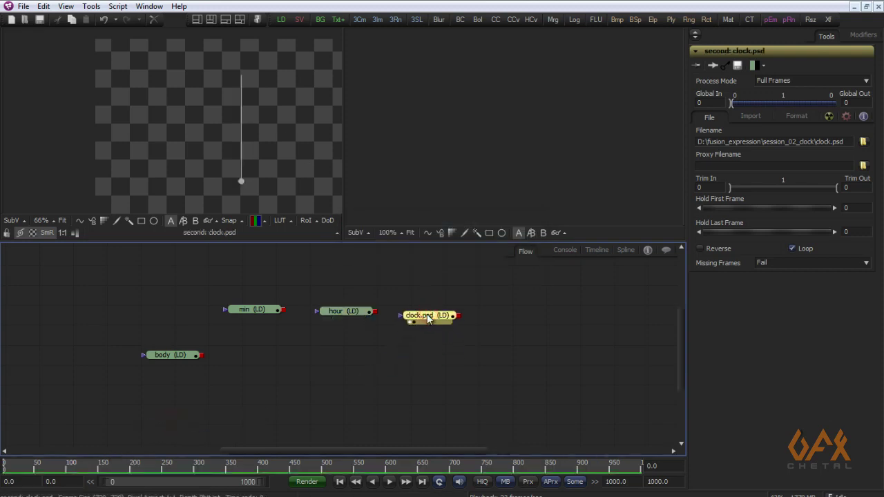
{"action": "key", "text": "F2"}
{"action": "type", "text": "sec"}
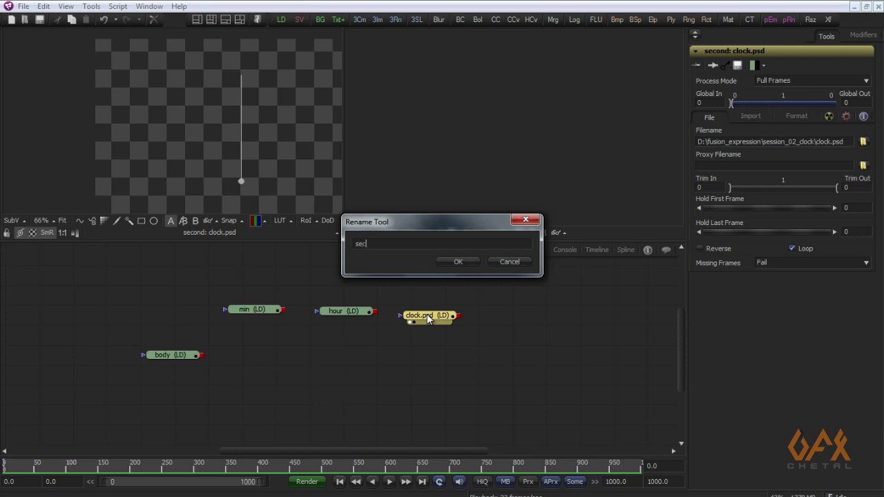
{"action": "type", "text": "ond"}
{"action": "key", "text": "Return"}
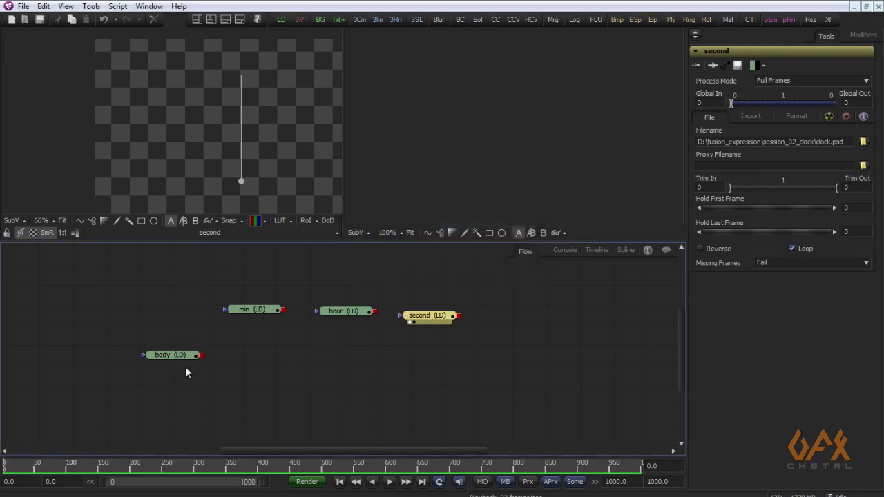
Step: Merge the min, hour and second loaders over the body loader in a chain of three Merge nodes
{"action": "left_click_drag", "start_coordinate": [171, 358], "coordinate": [162, 368]}
{"action": "left_click_drag", "start_coordinate": [435, 317], "coordinate": [448, 312]}
{"action": "left_click_drag", "start_coordinate": [168, 368], "coordinate": [134, 375]}
{"action": "left_click", "coordinate": [210, 370]}
{"action": "left_click_drag", "start_coordinate": [250, 312], "coordinate": [166, 377]}
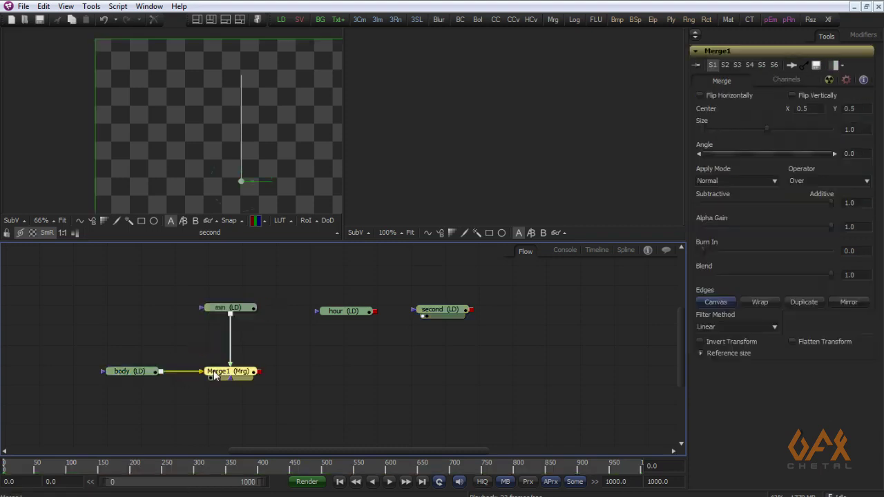
{"action": "left_click_drag", "start_coordinate": [369, 315], "coordinate": [255, 374]}
{"action": "left_click_drag", "start_coordinate": [473, 314], "coordinate": [376, 378]}
Step: Switch to a single-viewer layout and enlarge the viewer so the whole merged clock is shown
{"action": "left_click_drag", "start_coordinate": [250, 206], "coordinate": [245, 145]}
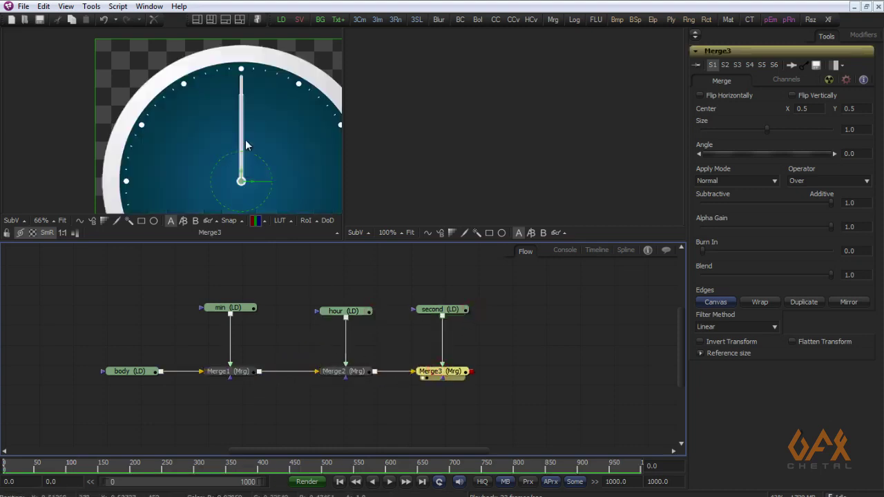
{"action": "left_click", "coordinate": [196, 20]}
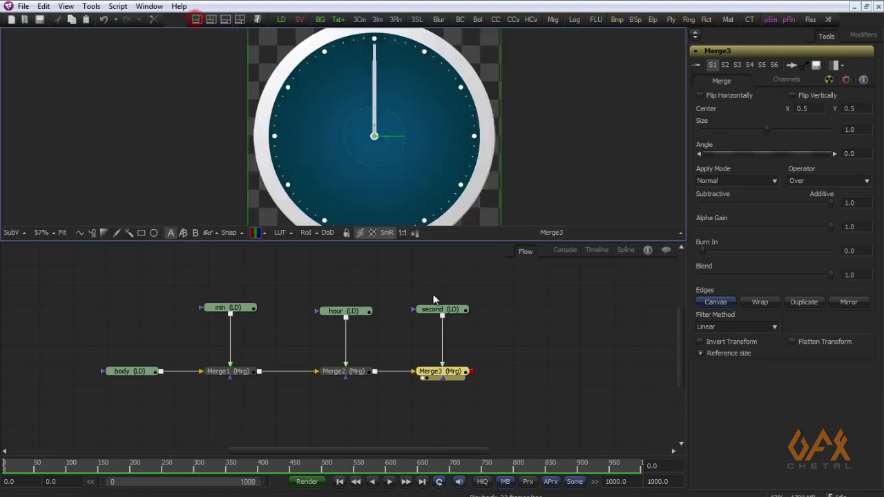
{"action": "left_click_drag", "start_coordinate": [394, 243], "coordinate": [387, 314]}
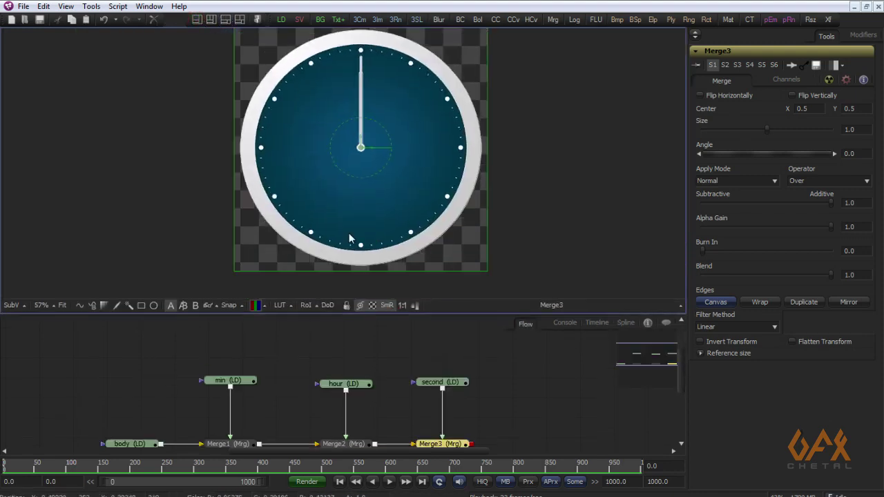
{"action": "scroll", "coordinate": [236, 388], "scroll_direction": "up", "scroll_amount": 2}
{"action": "left_click", "coordinate": [122, 373]}
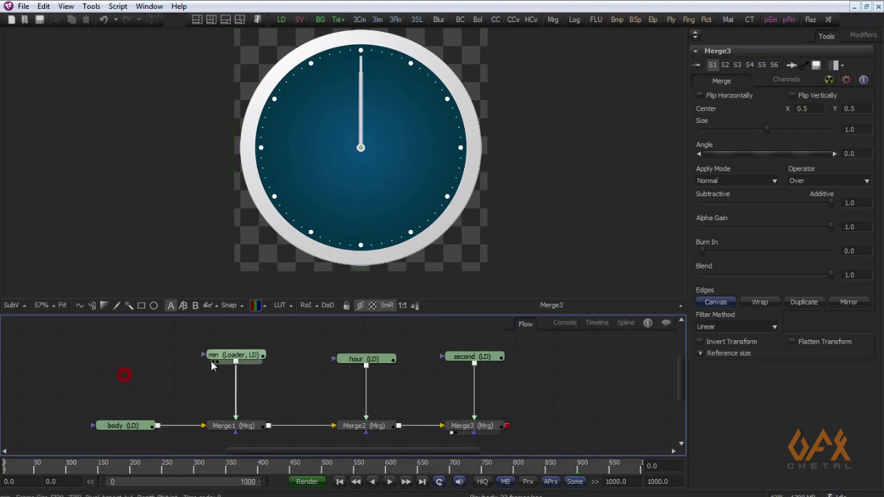
Step: Add a Transform node after each of the min, hour and second loaders
{"action": "left_click", "coordinate": [231, 359]}
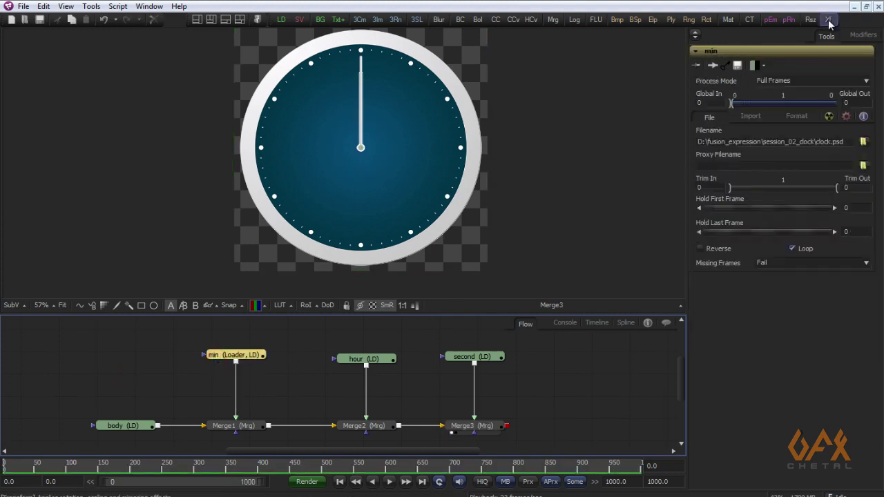
{"action": "left_click", "coordinate": [829, 20]}
{"action": "left_click", "coordinate": [379, 360]}
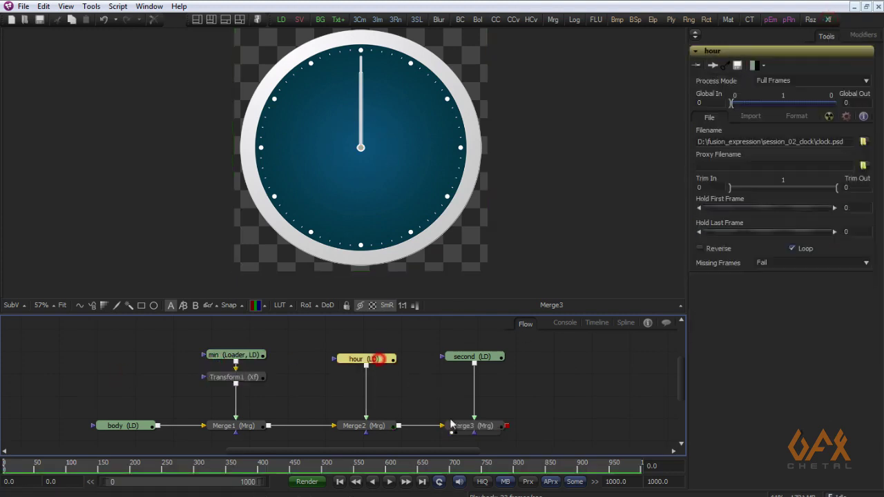
{"action": "left_click", "coordinate": [829, 20]}
{"action": "left_click", "coordinate": [474, 356]}
{"action": "left_click", "coordinate": [829, 20]}
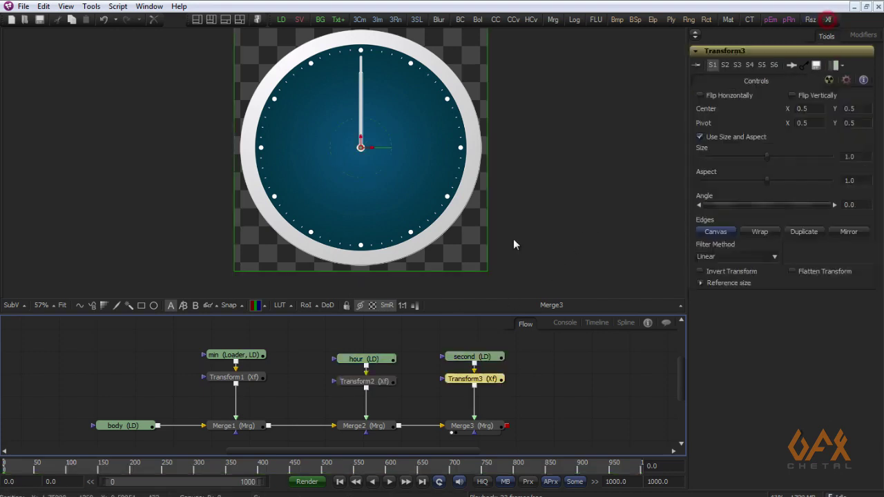
Step: Rename the minute hand's Transform to xf_min and the hour hand's Transform to xf_hour
{"action": "left_click", "coordinate": [223, 380]}
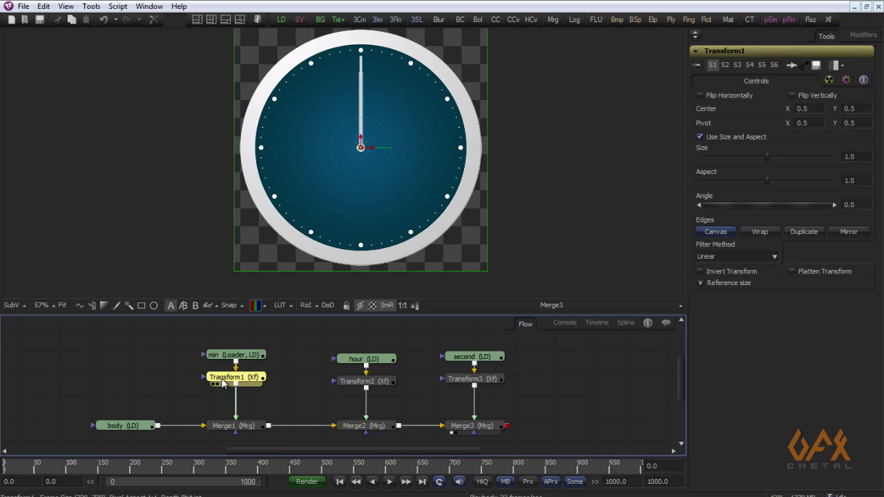
{"action": "key", "text": "F2"}
{"action": "type", "text": "xf_min"}
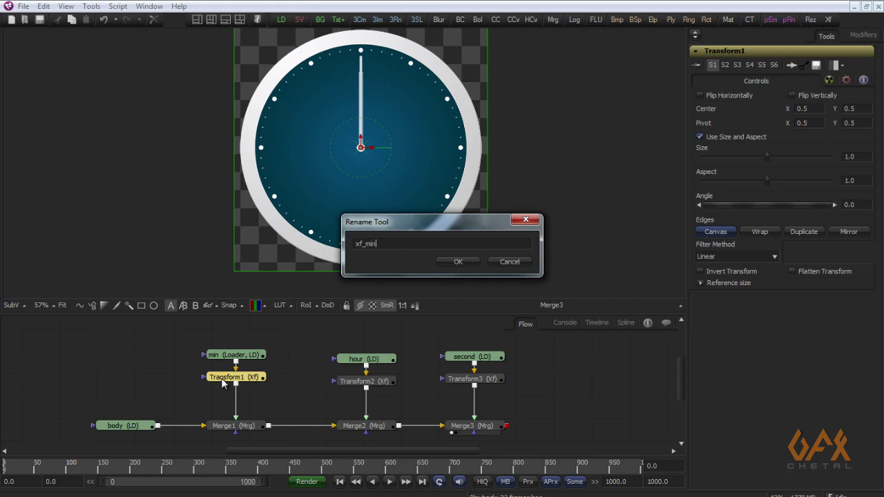
{"action": "key", "text": "Return"}
{"action": "left_click", "coordinate": [353, 385]}
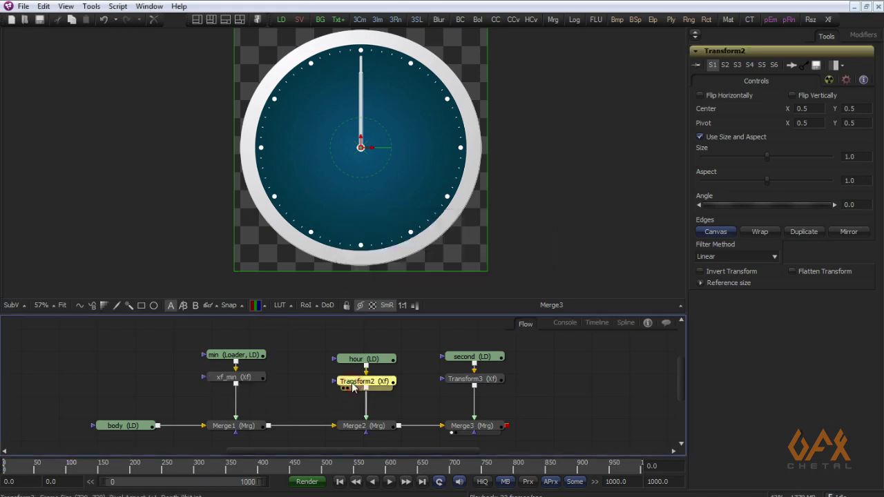
{"action": "key", "text": "F2"}
{"action": "type", "text": "x"}
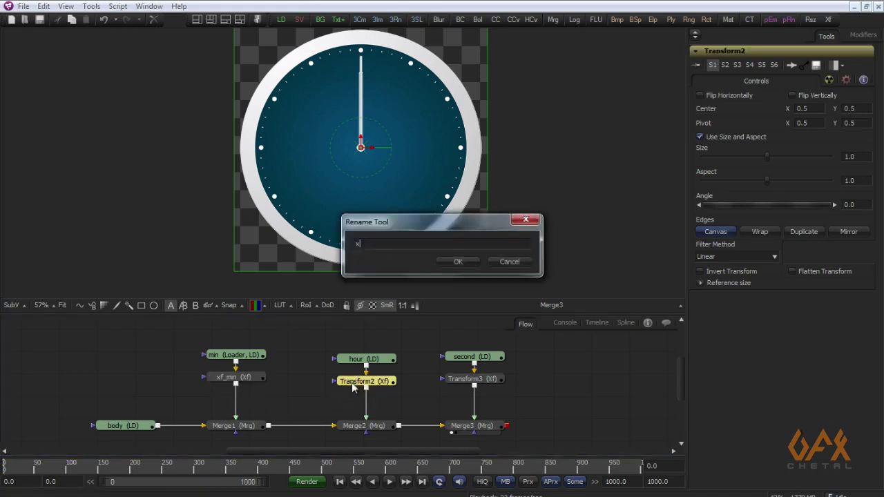
{"action": "type", "text": "f_hour"}
{"action": "key", "text": "Return"}
Step: Rename the second hand's Transform node to xf_sec
{"action": "left_click", "coordinate": [472, 384]}
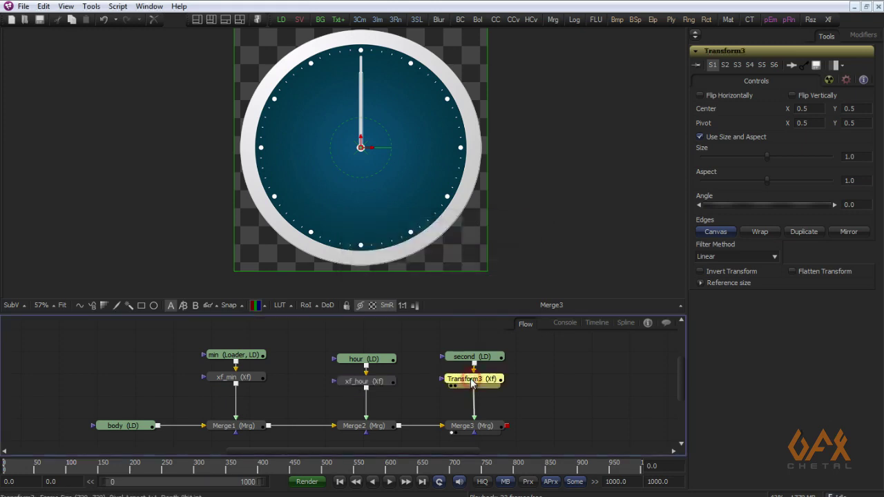
{"action": "key", "text": "F2"}
{"action": "type", "text": "x"}
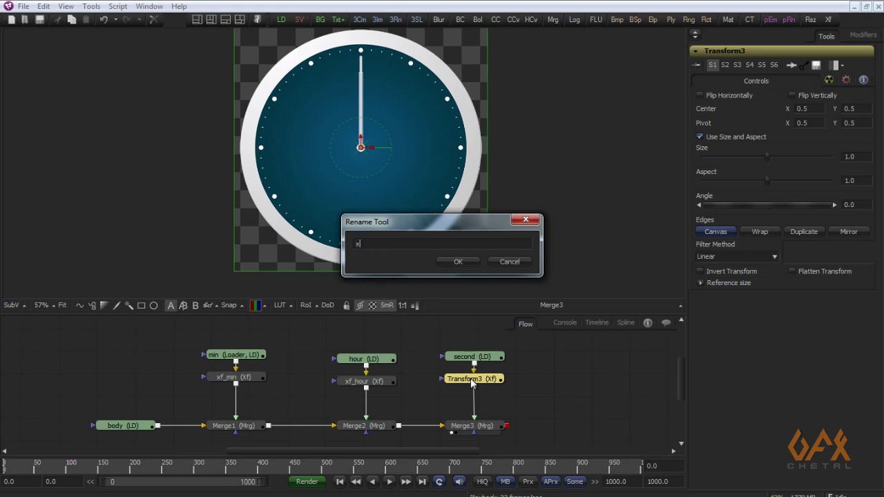
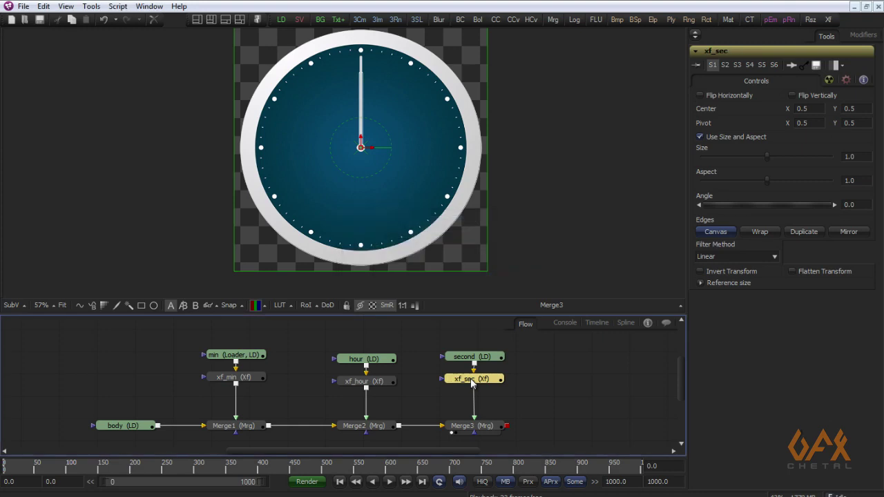
Step: Set the composition's global end frame to 120
{"action": "left_click_drag", "start_coordinate": [208, 405], "coordinate": [205, 404]}
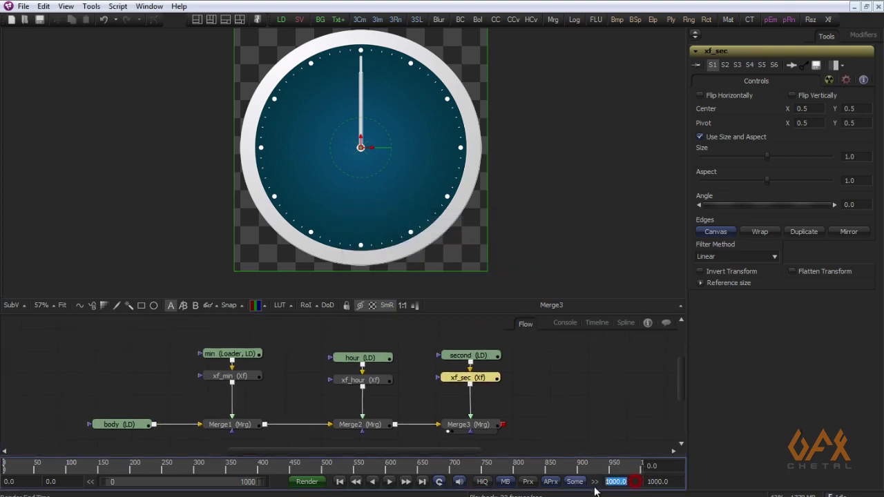
{"action": "left_click", "coordinate": [665, 482]}
{"action": "type", "text": "120"}
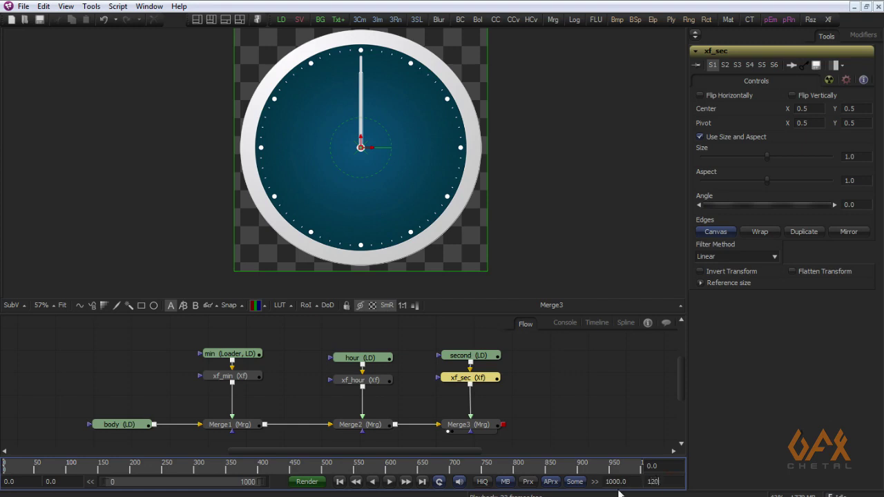
{"action": "key", "text": "Return"}
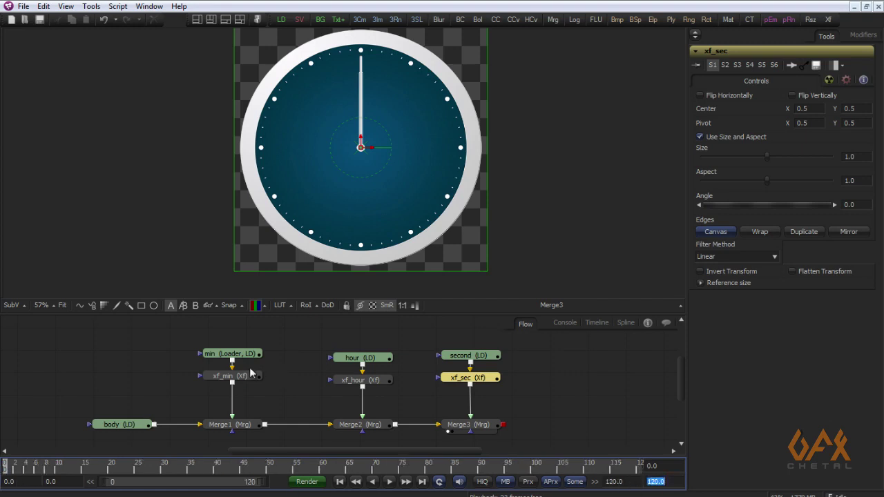
Step: Animate the angle of xf_min starting at frame 0 and keyframe it to -360 at frame 120
{"action": "left_click", "coordinate": [228, 377]}
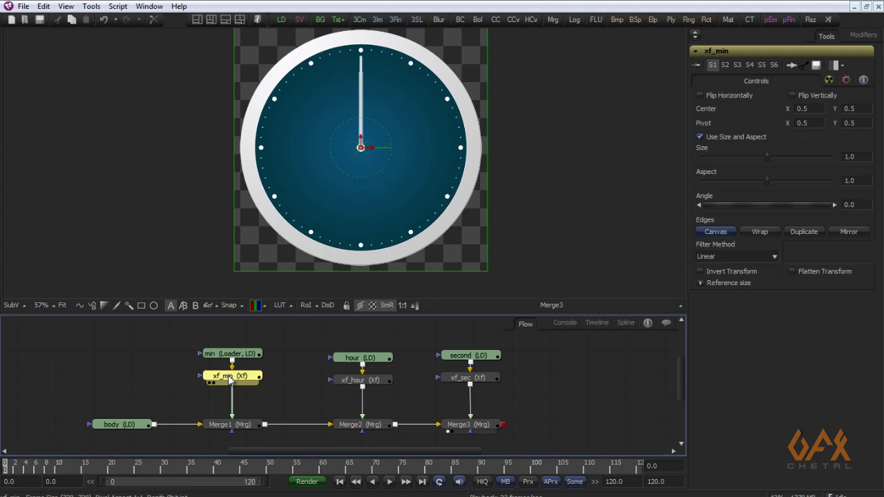
{"action": "left_click_drag", "start_coordinate": [225, 380], "coordinate": [228, 388]}
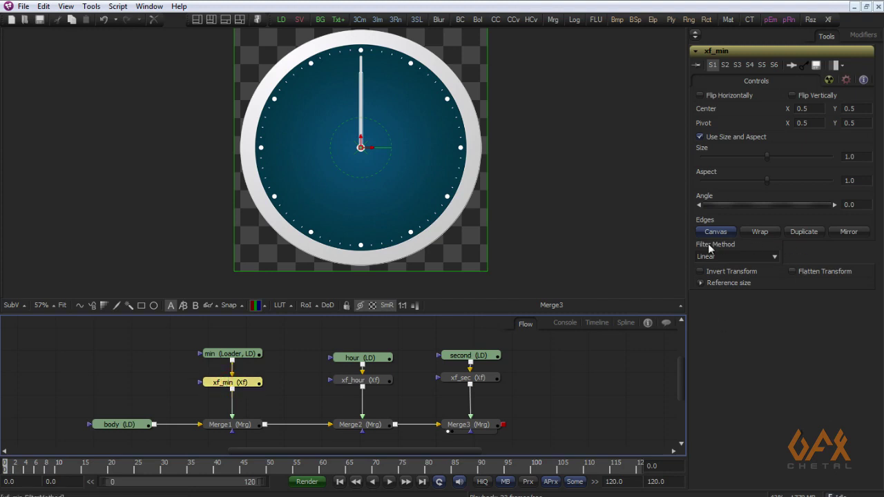
{"action": "right_click", "coordinate": [712, 197]}
{"action": "left_click", "coordinate": [721, 203]}
{"action": "left_click_drag", "start_coordinate": [599, 468], "coordinate": [643, 468]}
{"action": "left_click", "coordinate": [855, 206]}
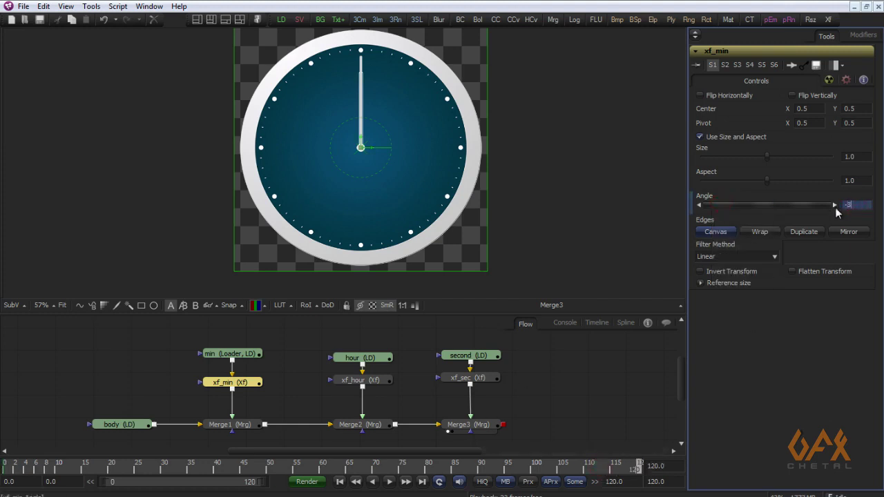
{"action": "type", "text": "-360"}
{"action": "key", "text": "Tab"}
Step: Scrub through the timeline to check the minute hand's rotation and turn on high-quality display
{"action": "left_click", "coordinate": [43, 469]}
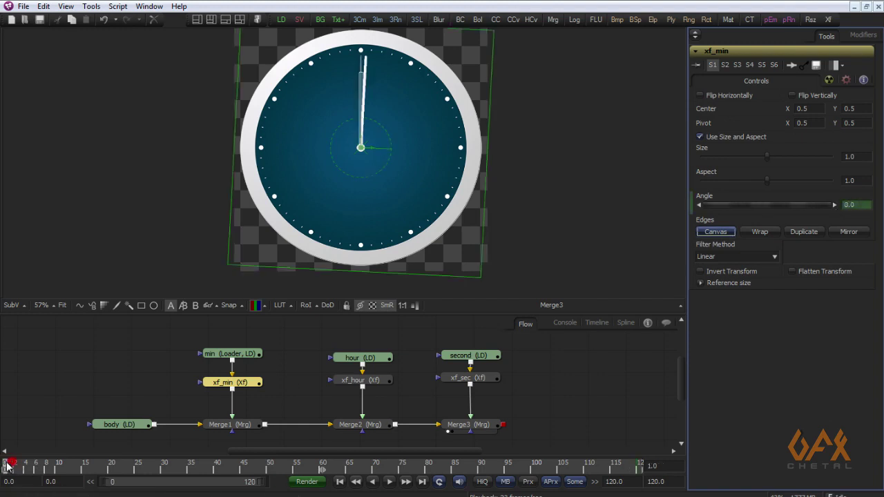
{"action": "left_click_drag", "start_coordinate": [50, 470], "coordinate": [148, 470]}
{"action": "left_click", "coordinate": [483, 482]}
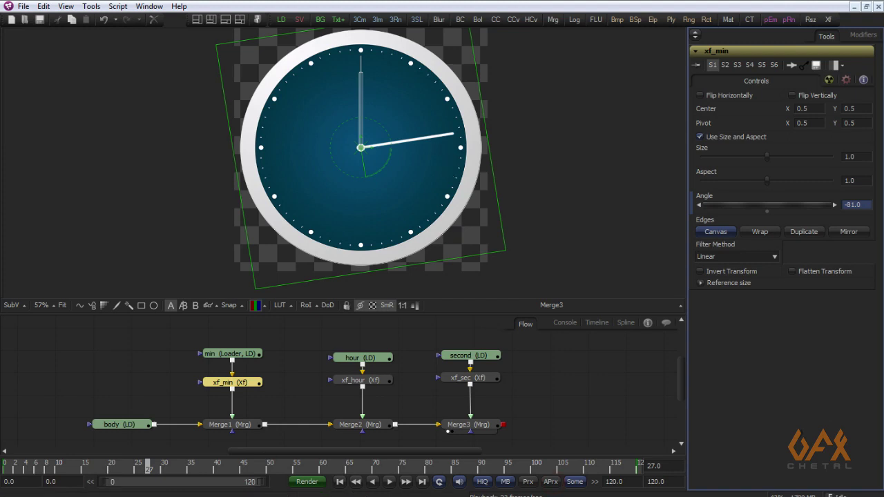
{"action": "left_click_drag", "start_coordinate": [149, 470], "coordinate": [514, 469]}
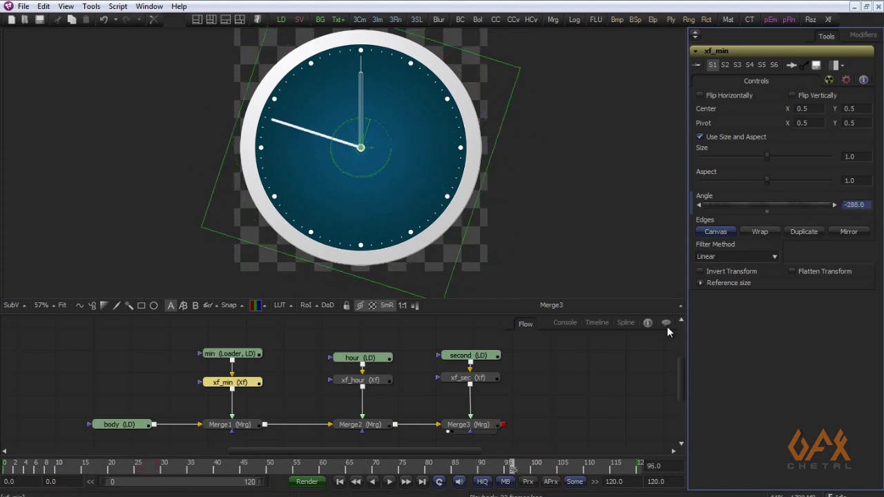
Step: Stop playback, scrub the minute hand's rotation back to frame 16, and show the Merge2 output in the viewer
{"action": "key", "text": "space"}
{"action": "left_click_drag", "start_coordinate": [492, 470], "coordinate": [89, 469]}
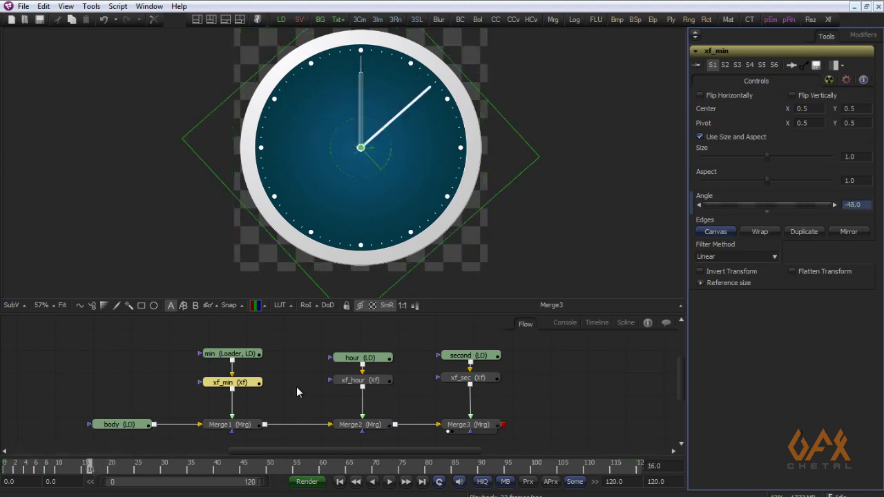
{"action": "left_click", "coordinate": [377, 424]}
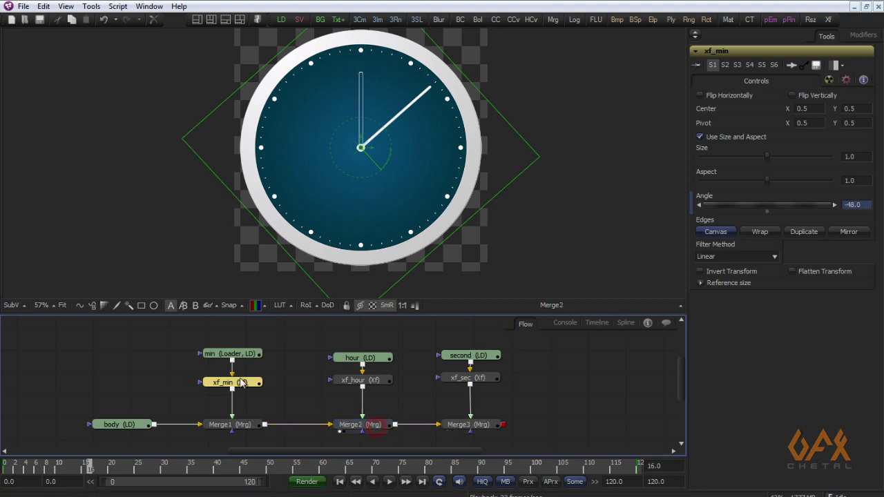
Step: Show the controls of xf_min and xf_hour together and link xf_hour's angle to xf_min.Angle through an expression
{"action": "left_click_drag", "start_coordinate": [169, 397], "coordinate": [430, 378]}
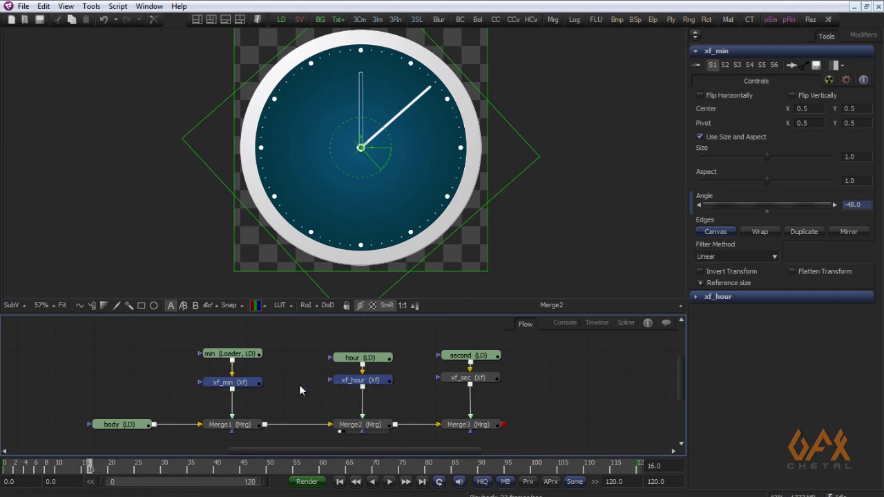
{"action": "left_click", "coordinate": [697, 297]}
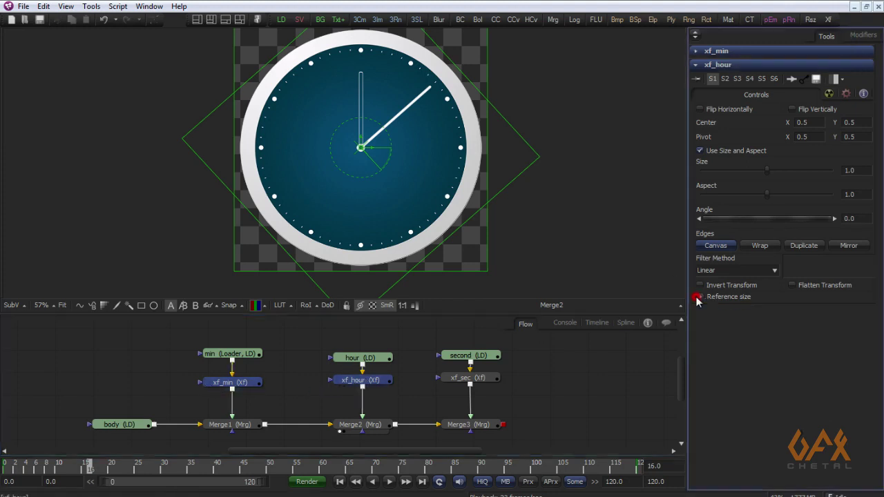
{"action": "right_click", "coordinate": [714, 216]}
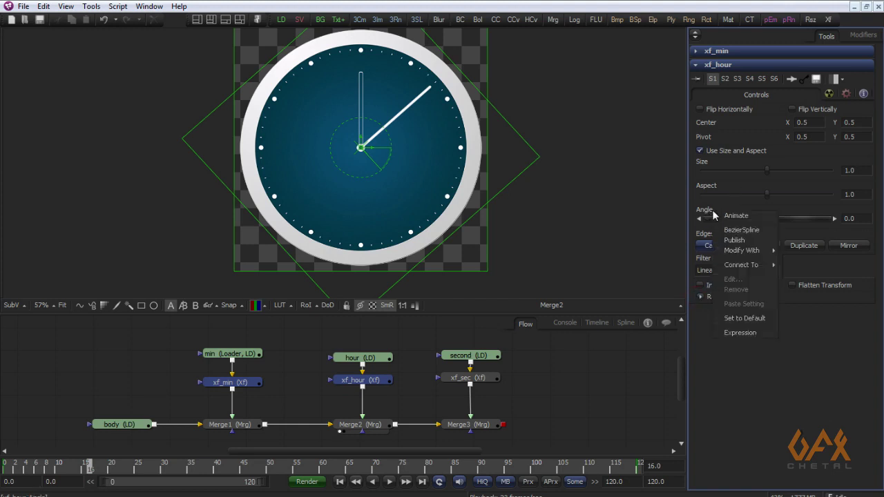
{"action": "left_click", "coordinate": [739, 333]}
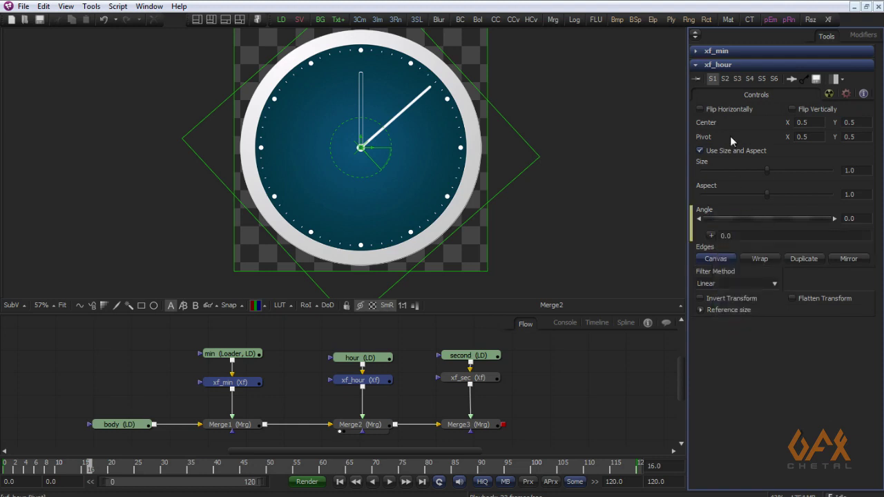
{"action": "left_click_drag", "start_coordinate": [741, 235], "coordinate": [720, 237]}
{"action": "key", "text": "BackSpace"}
{"action": "left_click_drag", "start_coordinate": [712, 238], "coordinate": [705, 200]}
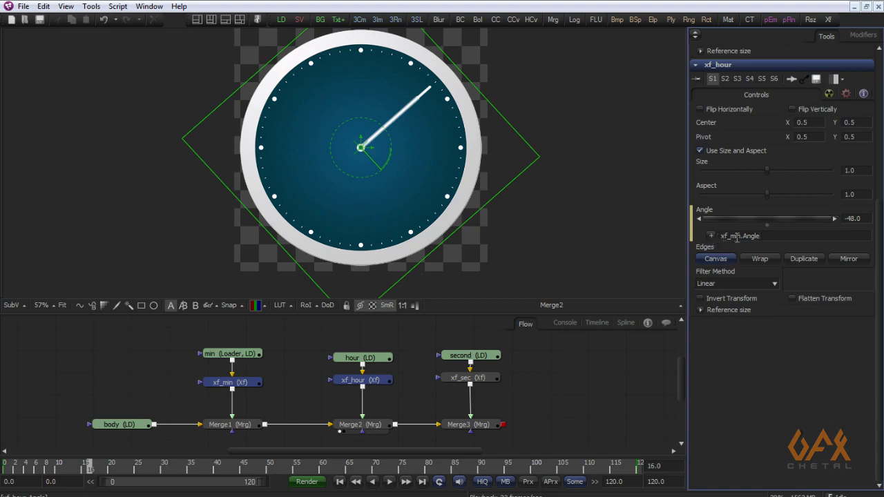
Step: Change xf_hour's angle expression to xf_min.Angle/12 and scrub from frame 0 to check the hour hand's slower rotation
{"action": "left_click_drag", "start_coordinate": [86, 469], "coordinate": [52, 488]}
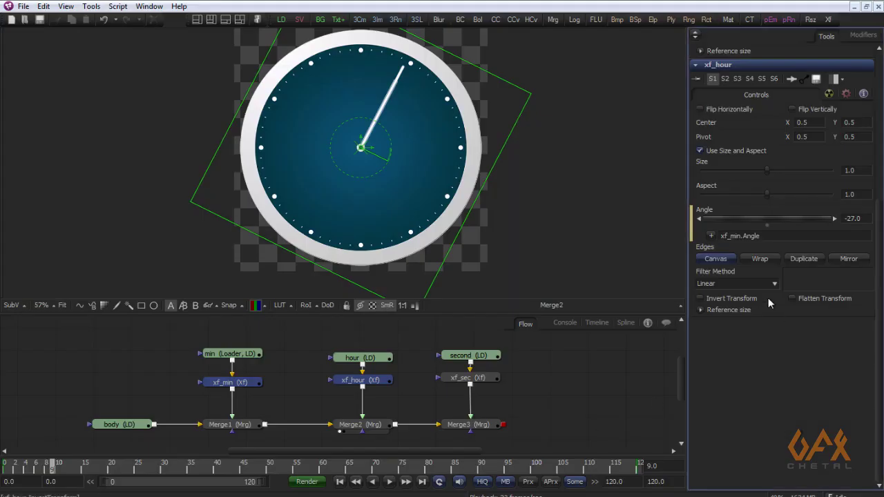
{"action": "left_click", "coordinate": [772, 236]}
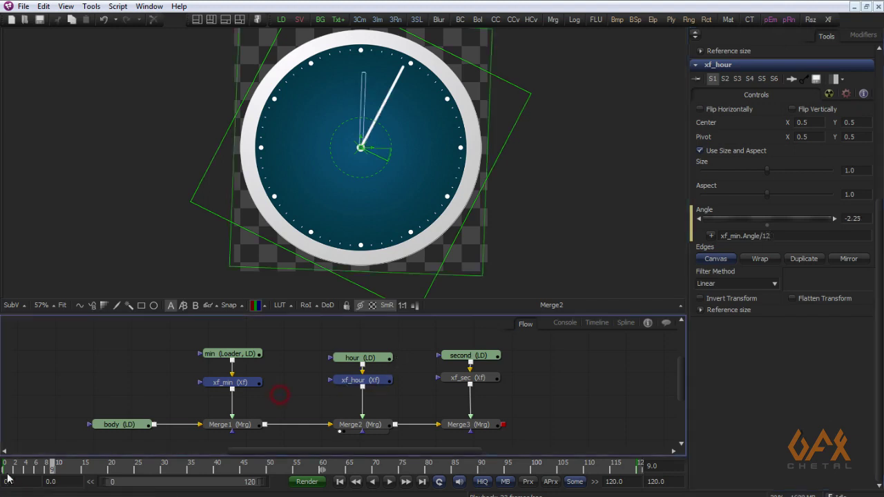
{"action": "left_click", "coordinate": [21, 473]}
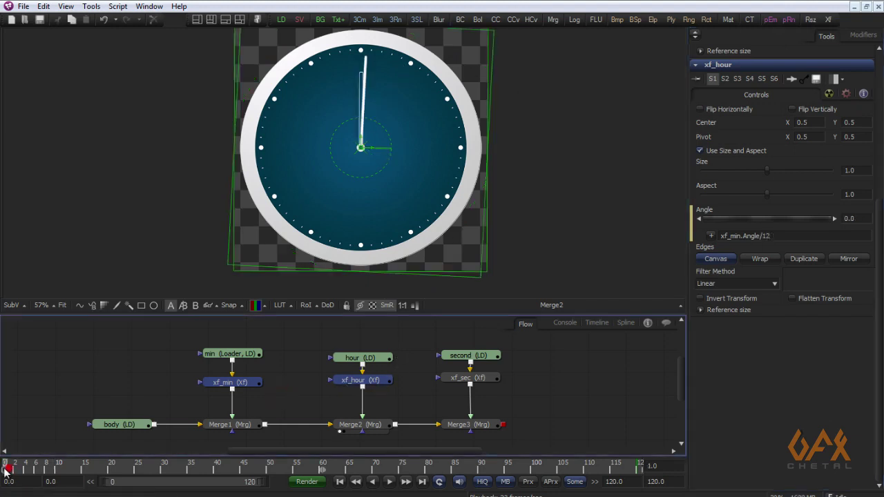
{"action": "left_click_drag", "start_coordinate": [23, 475], "coordinate": [2, 467]}
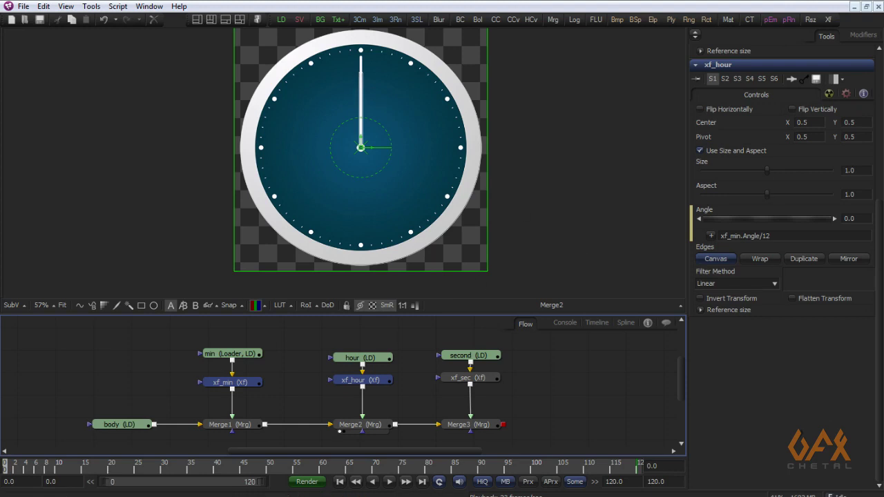
{"action": "left_click_drag", "start_coordinate": [21, 469], "coordinate": [191, 471]}
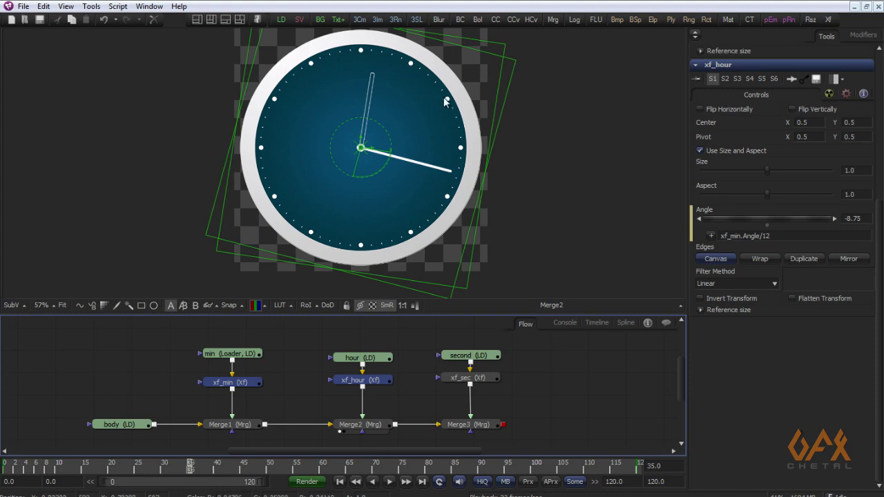
{"action": "left_click_drag", "start_coordinate": [26, 472], "coordinate": [4, 471]}
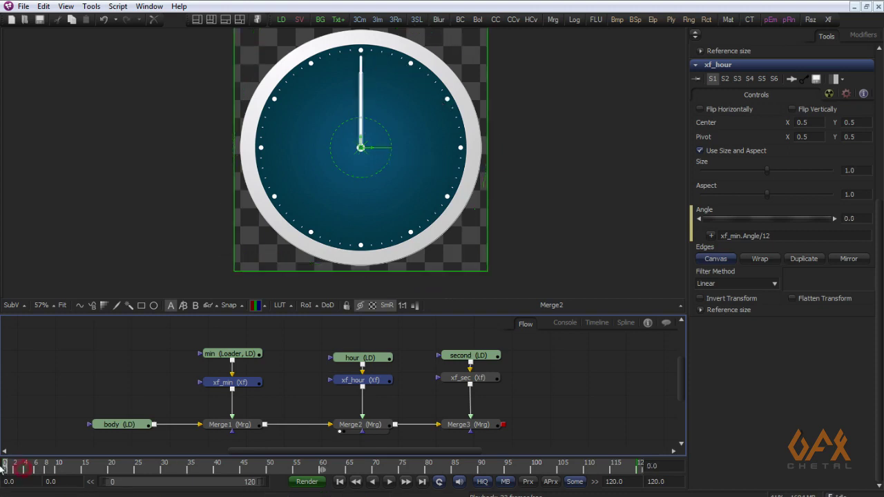
Step: Offset the hour hand's start position with the angle expression -60 + xf_min.Angle/12 and check it at frame 0
{"action": "left_click", "coordinate": [721, 236]}
{"action": "type", "text": "-60+"}
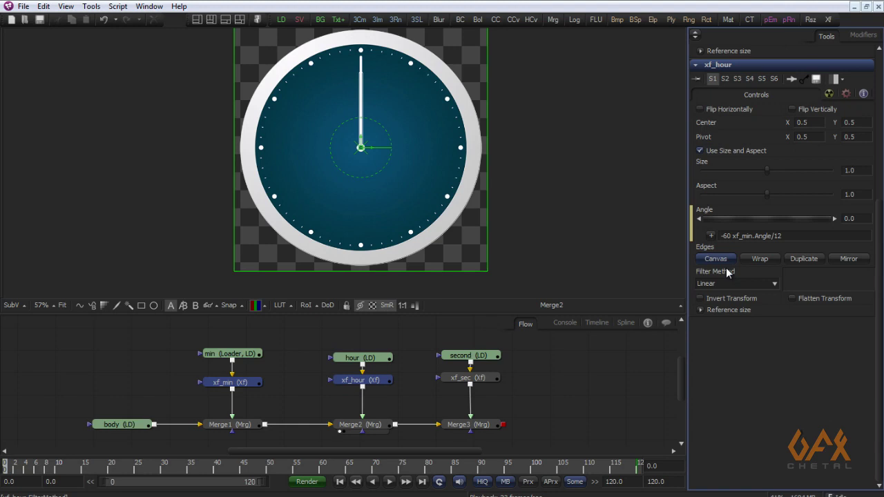
{"action": "type", "text": "+"}
{"action": "left_click_drag", "start_coordinate": [15, 465], "coordinate": [2, 466]}
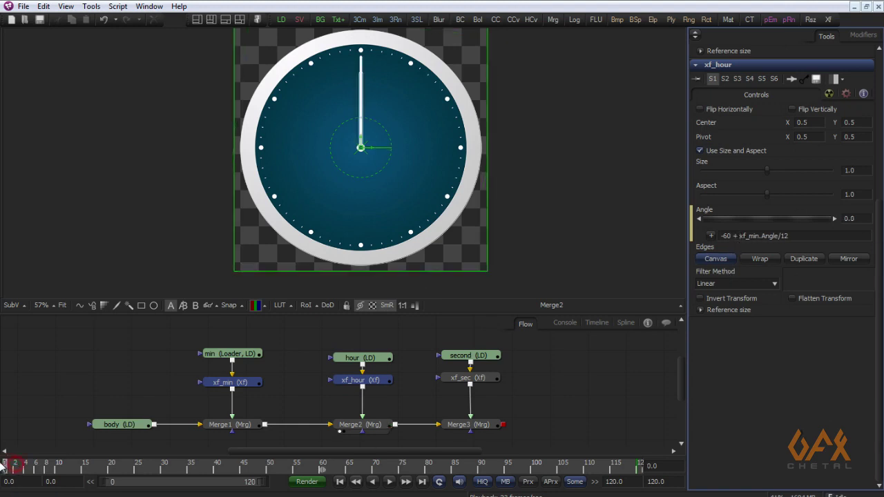
{"action": "left_click", "coordinate": [427, 393]}
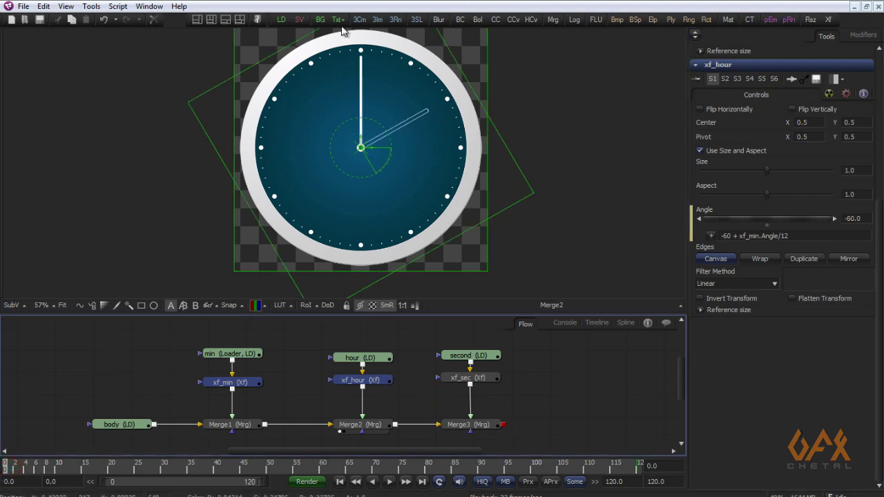
{"action": "left_click_drag", "start_coordinate": [14, 467], "coordinate": [1, 488]}
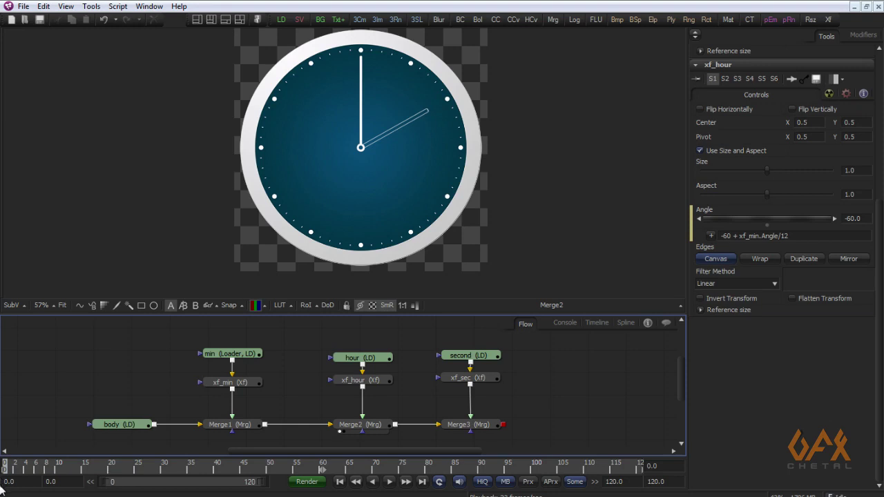
Step: Set xf_min's angle keyframe at frame 120 to -720 and scrub the full range to check both hands
{"action": "key", "text": "End"}
{"action": "left_click", "coordinate": [226, 384]}
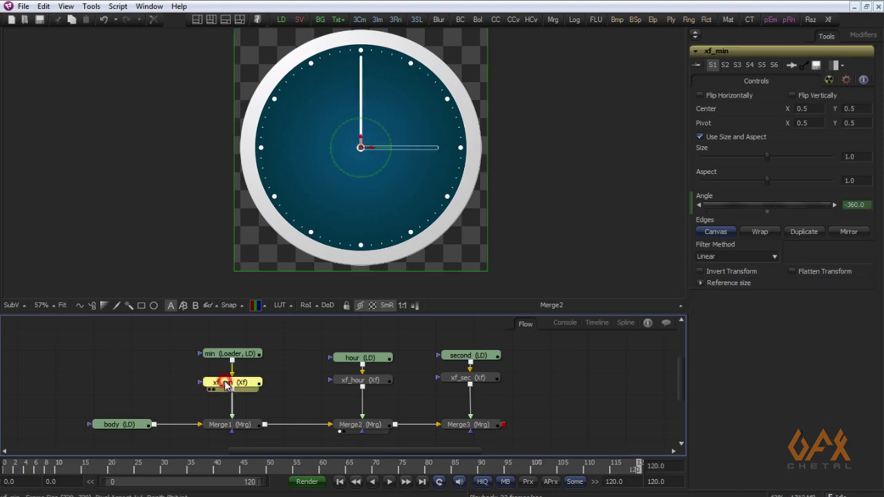
{"action": "double_click", "coordinate": [869, 205]}
{"action": "type", "text": "-720"}
{"action": "key", "text": "Tab"}
{"action": "mouse_move", "coordinate": [8, 468]}
{"action": "left_mouse_down"}
{"action": "mouse_move", "coordinate": [682, 478]}
{"action": "mouse_move", "coordinate": [2, 476]}
{"action": "left_mouse_up"}
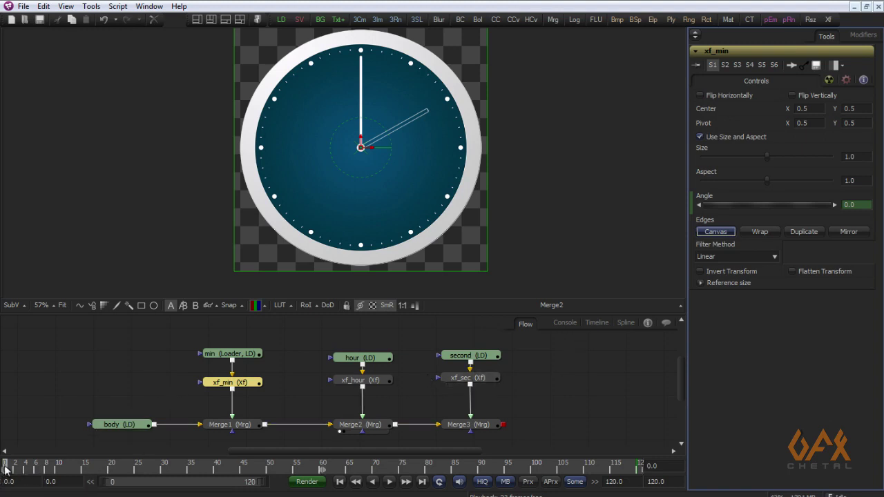
{"action": "left_click_drag", "start_coordinate": [7, 470], "coordinate": [640, 468]}
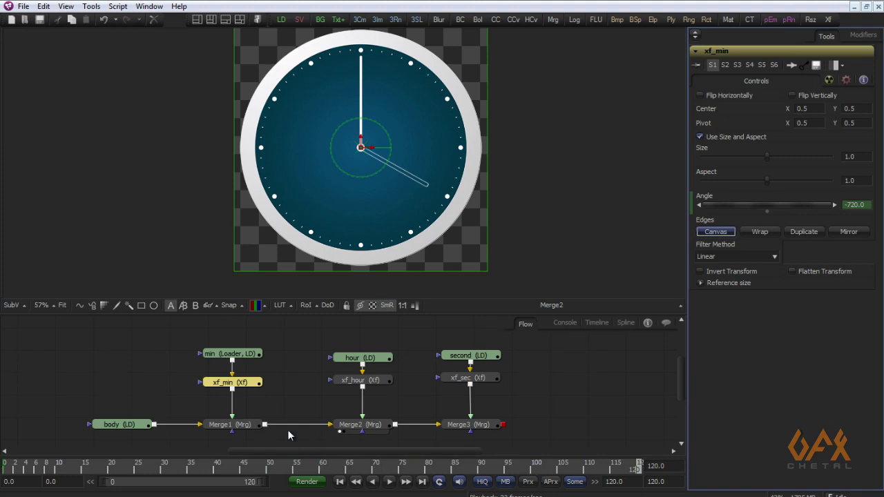
Step: Replace the angle value of xf_min at frame 120
{"action": "left_click", "coordinate": [223, 389]}
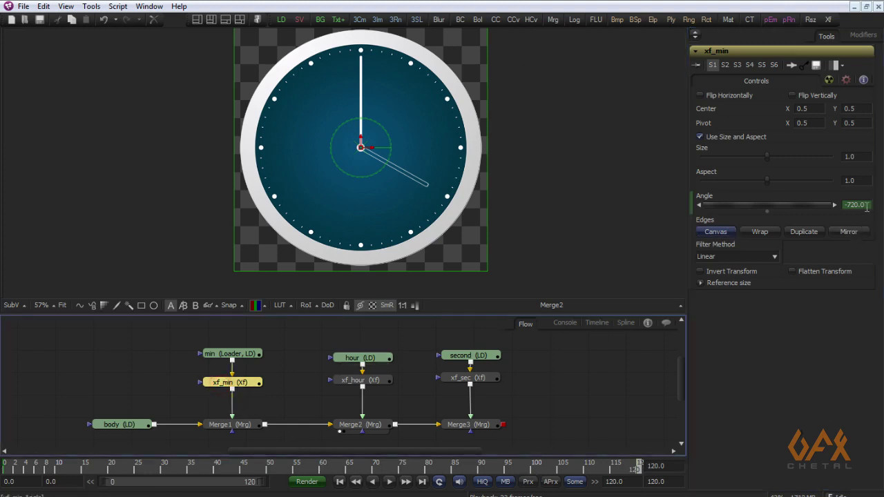
{"action": "left_click_drag", "start_coordinate": [867, 204], "coordinate": [855, 205]}
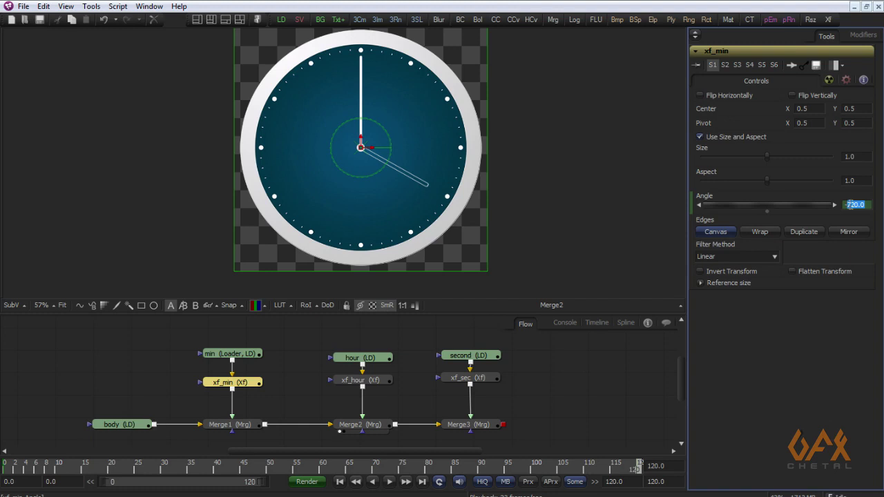
{"action": "type", "text": "-6"}
{"action": "key", "text": "Return"}
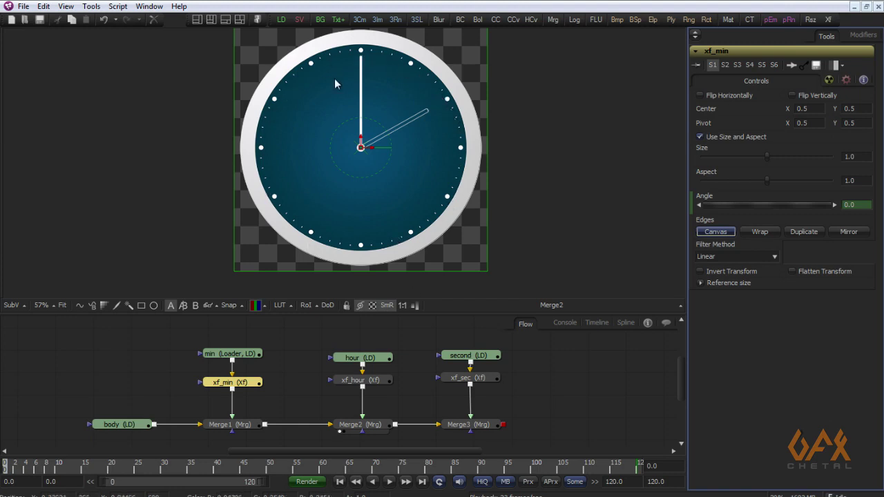
Step: Drive xf_sec's angle with the expression xf_min.Angle*60 by linking it to the minute hand's angle
{"action": "left_click", "coordinate": [465, 384]}
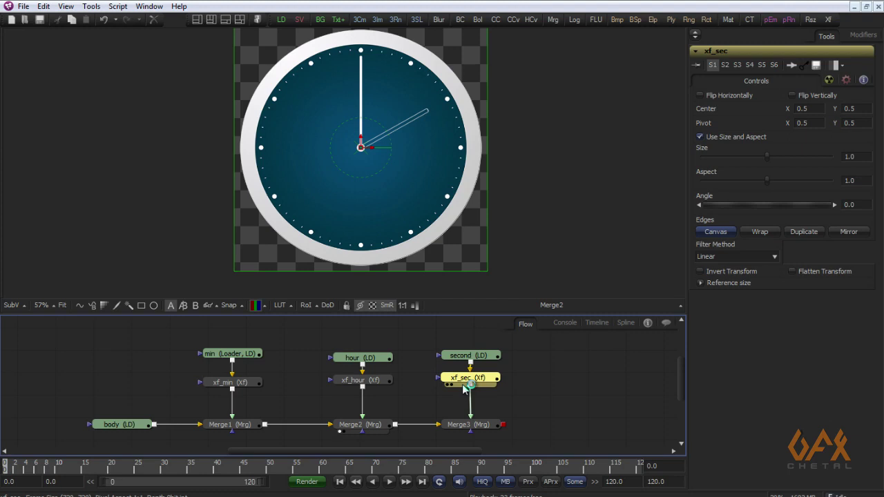
{"action": "left_click_drag", "start_coordinate": [171, 373], "coordinate": [282, 399]}
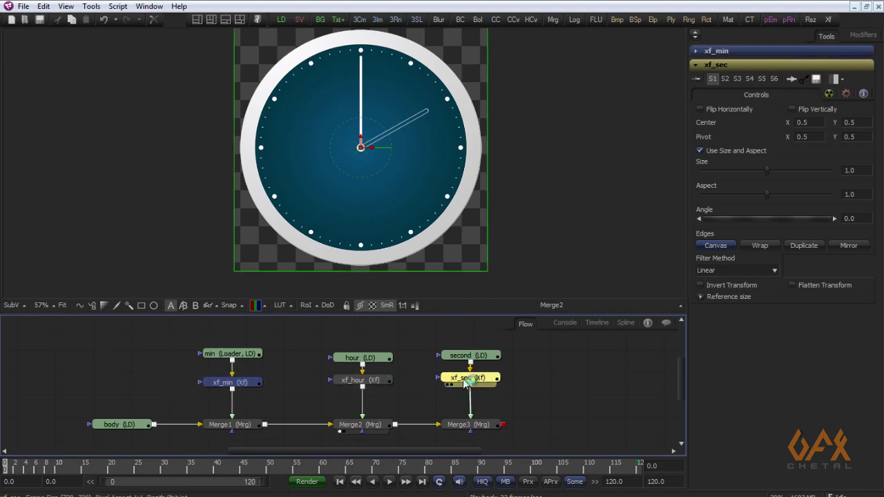
{"action": "right_click", "coordinate": [711, 208]}
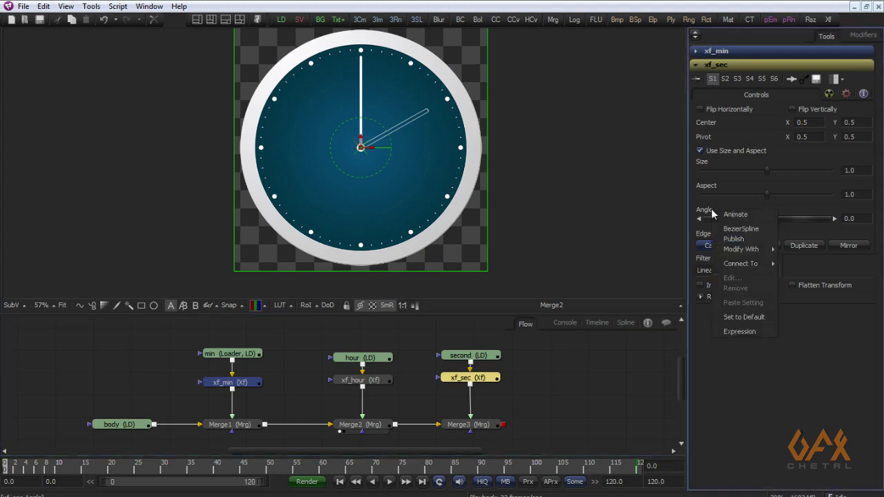
{"action": "left_click", "coordinate": [731, 332]}
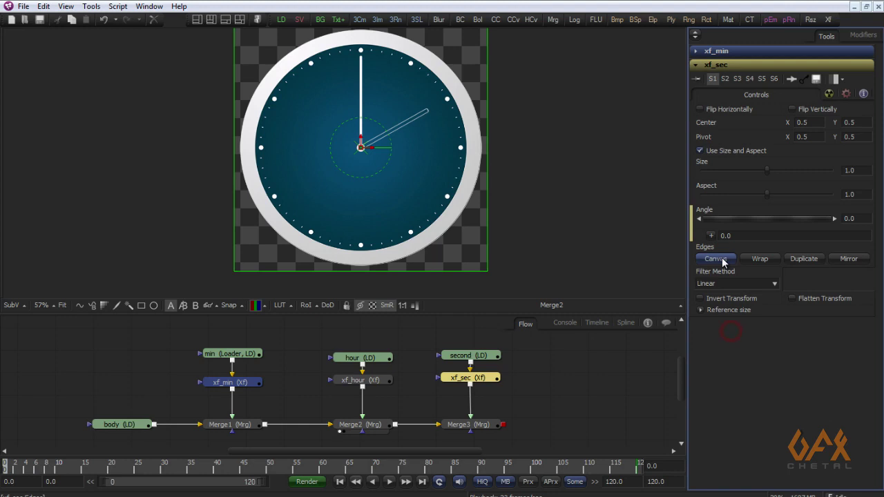
{"action": "left_click_drag", "start_coordinate": [711, 235], "coordinate": [709, 200]}
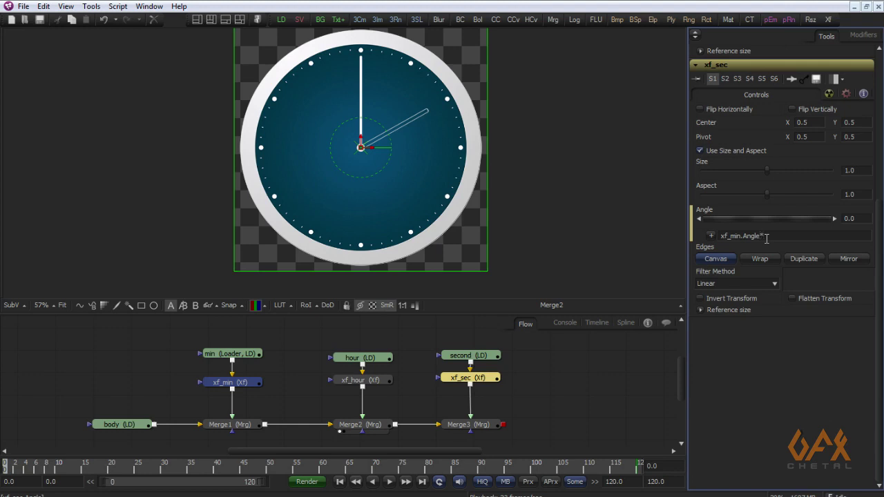
{"action": "left_click", "coordinate": [52, 409]}
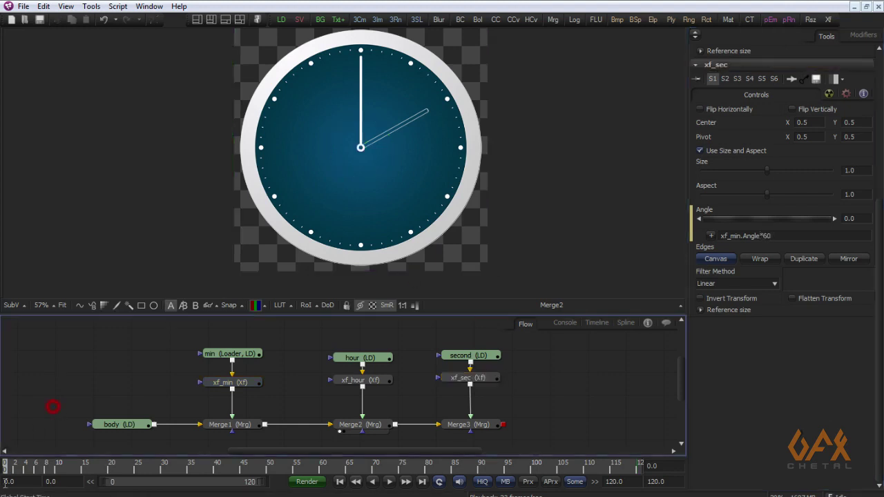
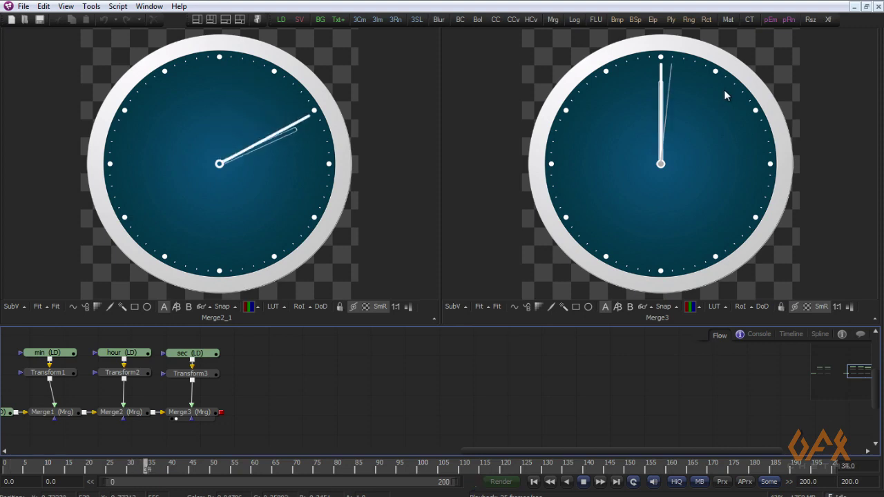
Step: Stop playback, select xf_sec, and look up math.ceil(n) among the general math functions in the Fusion 5 Scripting PDF
{"action": "key", "text": "space"}
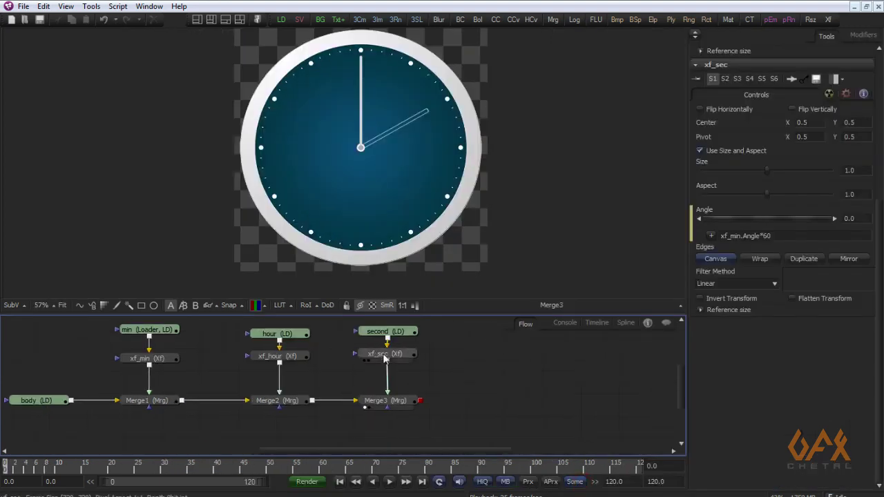
{"action": "left_click", "coordinate": [385, 353]}
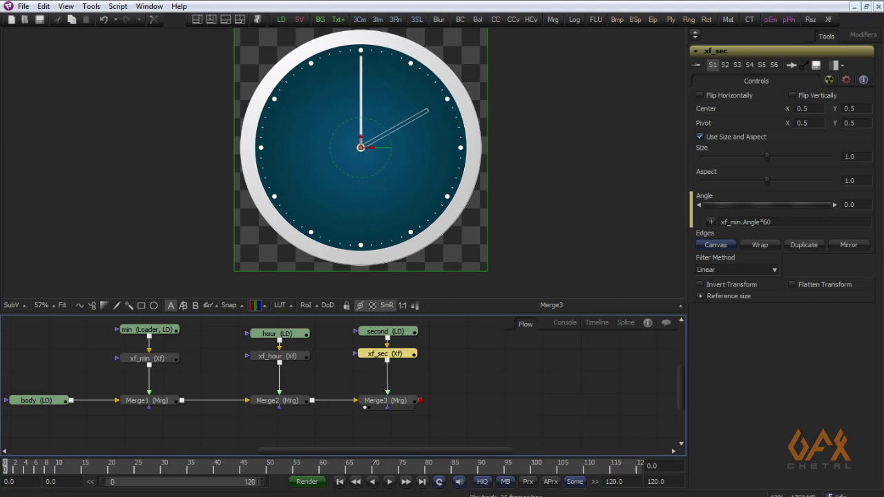
{"action": "left_click", "coordinate": [422, 474]}
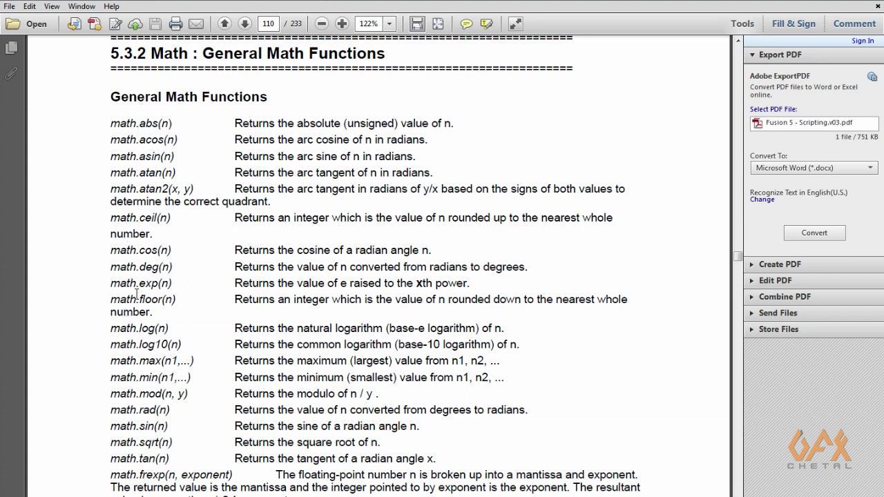
{"action": "scroll", "coordinate": [134, 282], "scroll_direction": "down", "scroll_amount": 1}
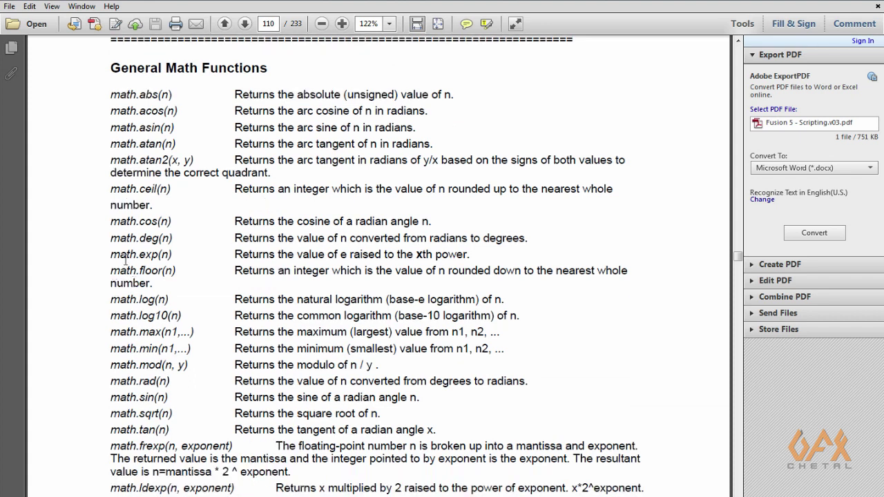
{"action": "left_click_drag", "start_coordinate": [111, 189], "coordinate": [183, 192]}
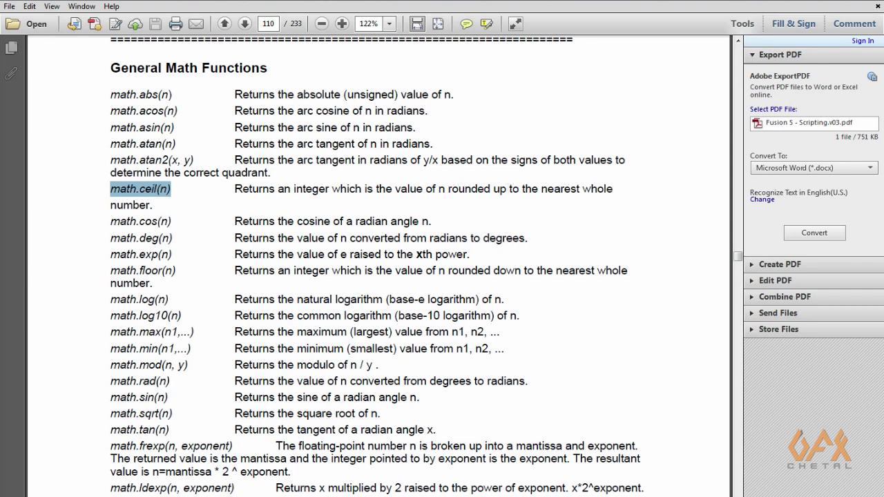
Step: Return to Fusion, add a separate Transform node, and drive its Size with the expression math.ceil(5.3)
{"action": "key", "text": "alt+Tab"}
{"action": "left_click_drag", "start_coordinate": [536, 434], "coordinate": [460, 388]}
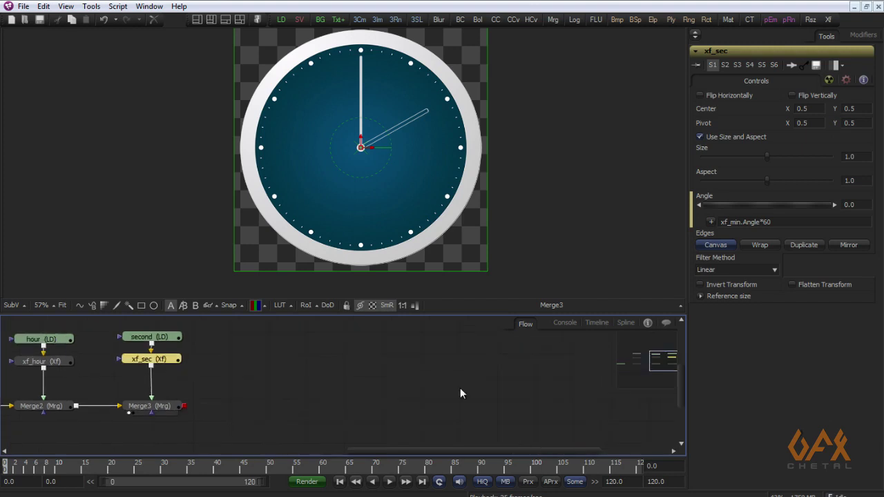
{"action": "left_click", "coordinate": [474, 395]}
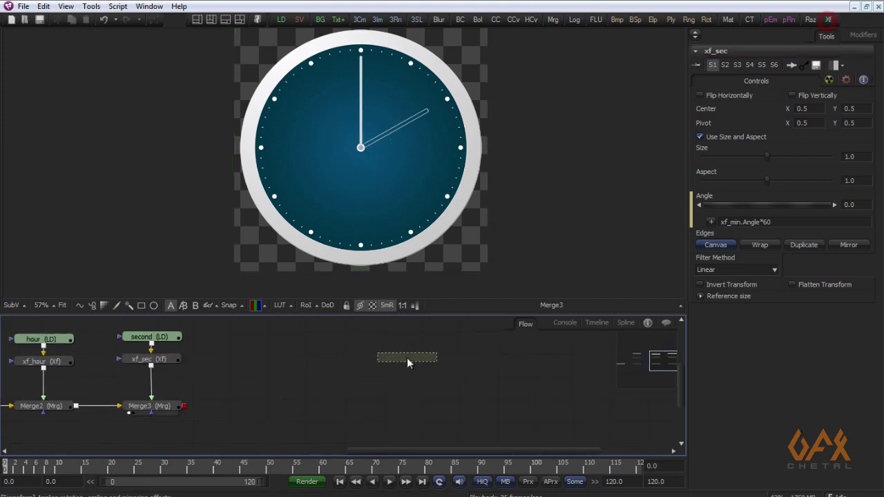
{"action": "left_click", "coordinate": [407, 358]}
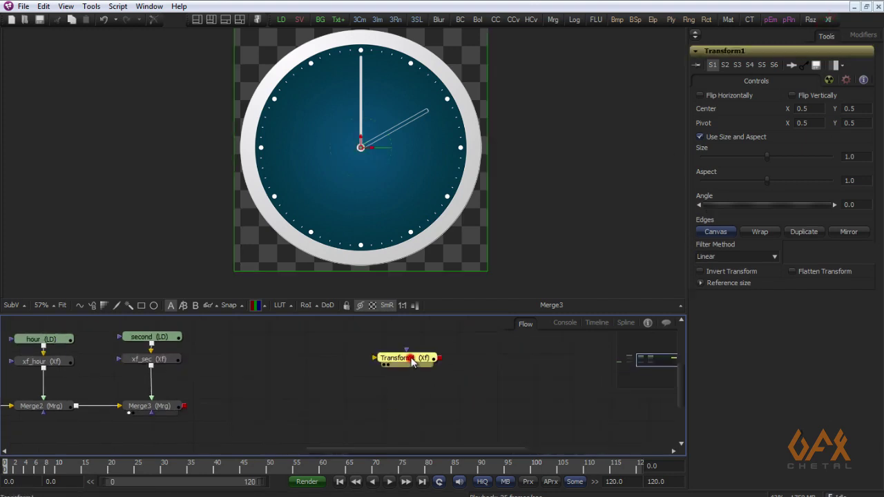
{"action": "right_click", "coordinate": [707, 149]}
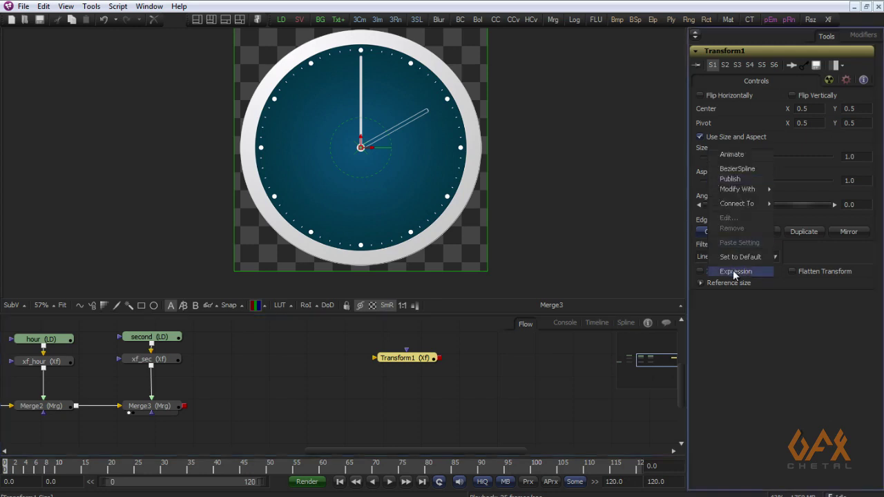
{"action": "left_click", "coordinate": [733, 270]}
{"action": "double_click", "coordinate": [729, 173]}
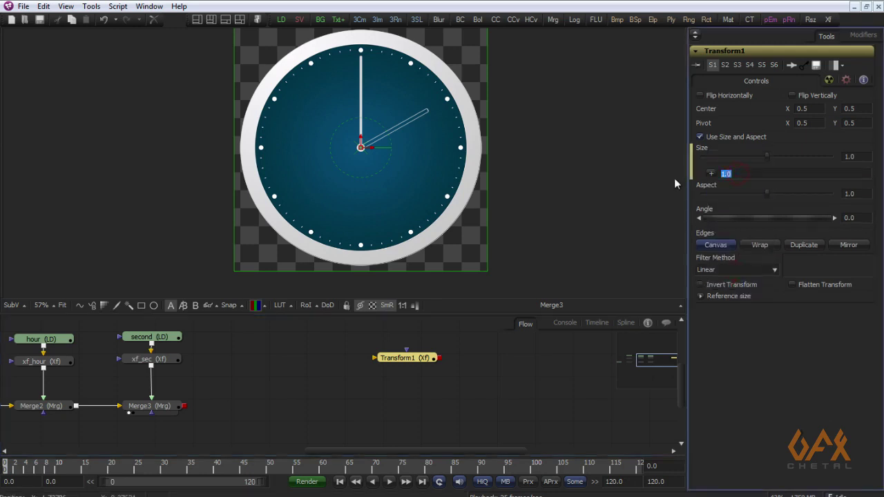
{"action": "type", "text": "math.ceil(5.3)"}
{"action": "left_click", "coordinate": [534, 384]}
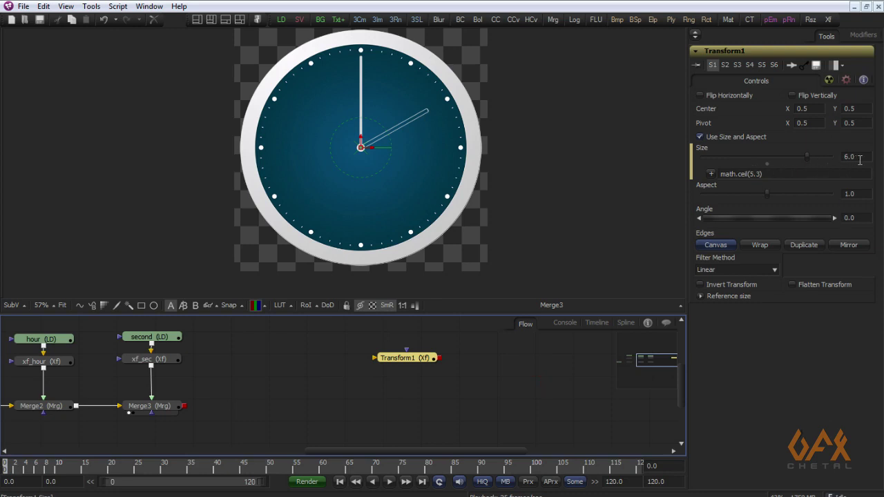
Step: Test the test Transform's Size expression with 5.9 and 5.2 as the math.ceil argument
{"action": "left_click", "coordinate": [758, 174]}
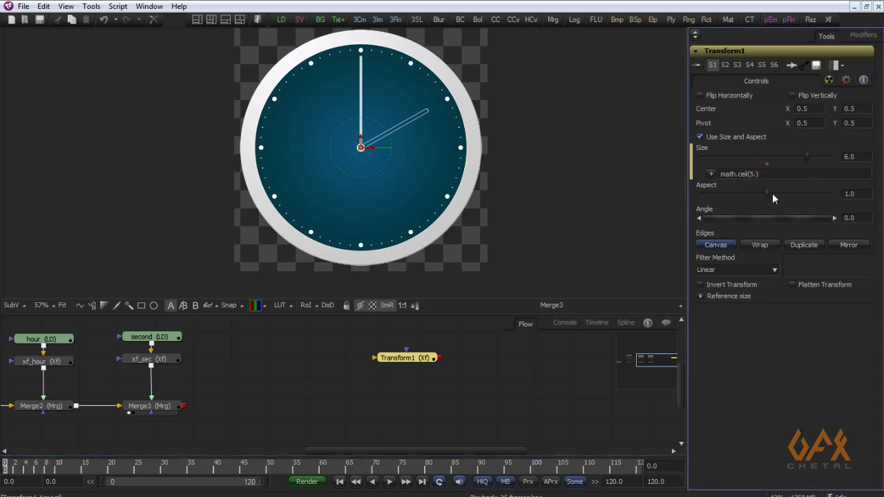
{"action": "type", "text": "9"}
{"action": "left_click", "coordinate": [865, 157]}
{"action": "left_click", "coordinate": [758, 174]}
{"action": "type", "text": "2"}
{"action": "left_click", "coordinate": [869, 157]}
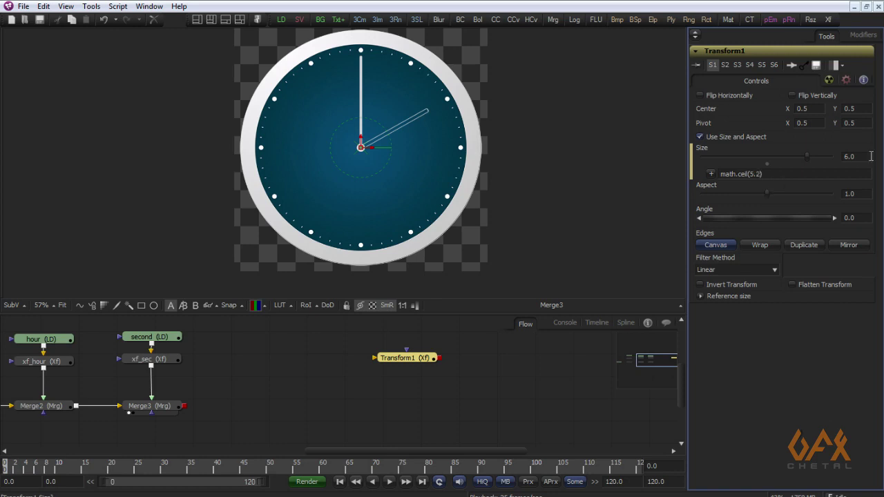
Step: Replace ceil with floor so the test Transform's Size expression reads math.floor(5.2)
{"action": "double_click", "coordinate": [749, 173]}
{"action": "key", "text": "BackSpace"}
{"action": "type", "text": "floor"}
{"action": "key", "text": "Return"}
{"action": "left_click", "coordinate": [851, 163]}
{"action": "left_click", "coordinate": [734, 177]}
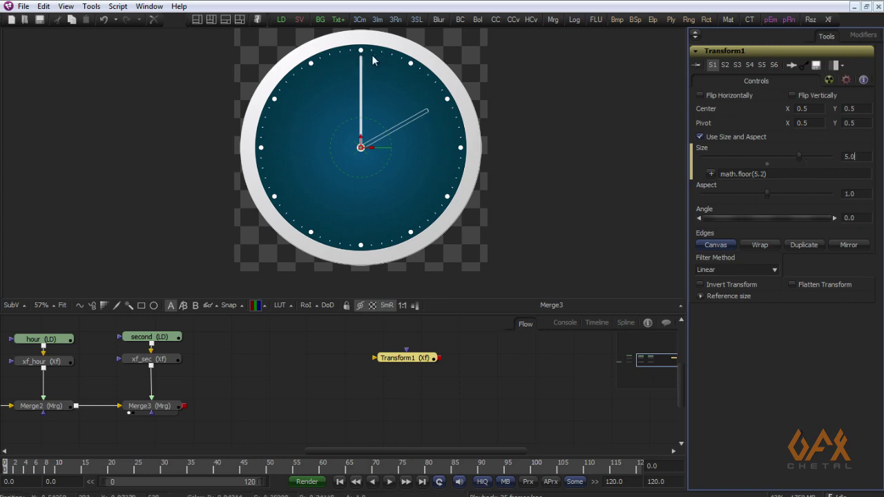
Step: Delete the test Transform node from the flow
{"action": "left_click_drag", "start_coordinate": [354, 339], "coordinate": [456, 376]}
{"action": "left_click", "coordinate": [404, 358]}
{"action": "key", "text": "Delete"}
Step: Change xf_sec's Angle expression to (xf_min.Angle*60)/6 and scrub back to frame 0
{"action": "left_click", "coordinate": [150, 359]}
{"action": "left_click", "coordinate": [777, 221]}
{"action": "type", "text": ")"}
{"action": "left_click", "coordinate": [721, 221]}
{"action": "type", "text": "("}
{"action": "left_click", "coordinate": [722, 222]}
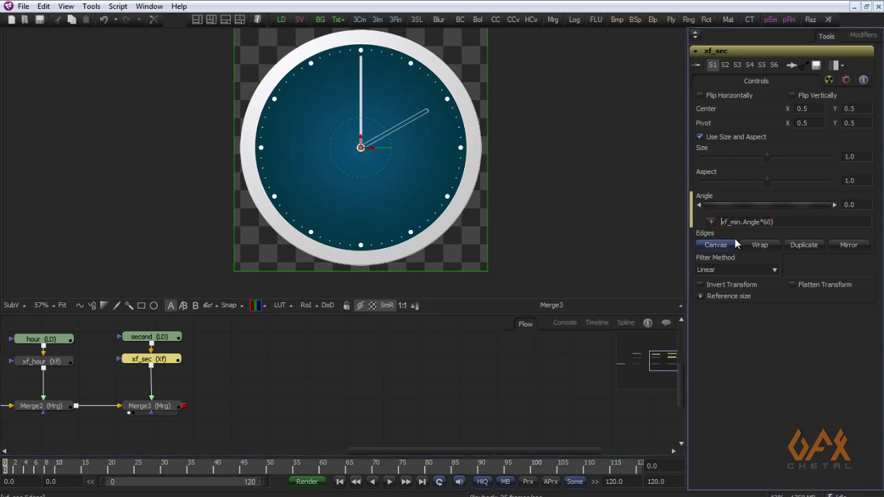
{"action": "left_click", "coordinate": [784, 222]}
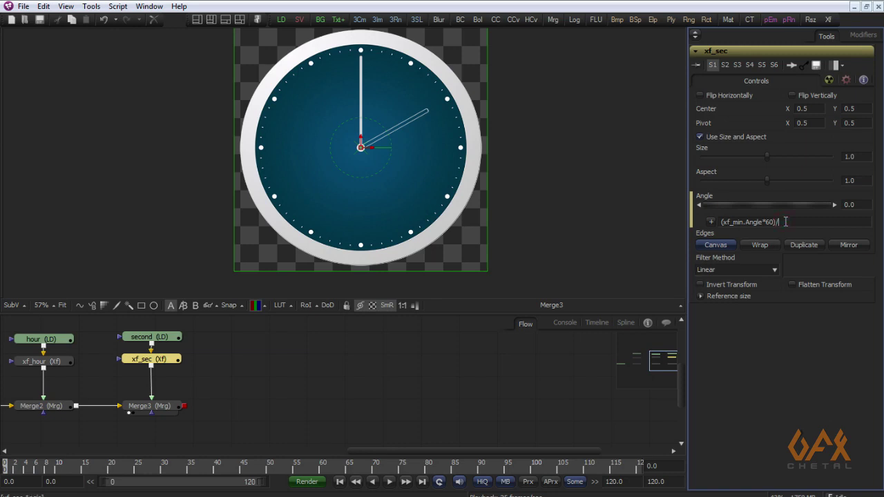
{"action": "left_click_drag", "start_coordinate": [23, 470], "coordinate": [2, 477]}
Step: Set xf_min's angle keyframe at frame 120 to -2 and scrub the timeline to frame 59
{"action": "left_click", "coordinate": [619, 474]}
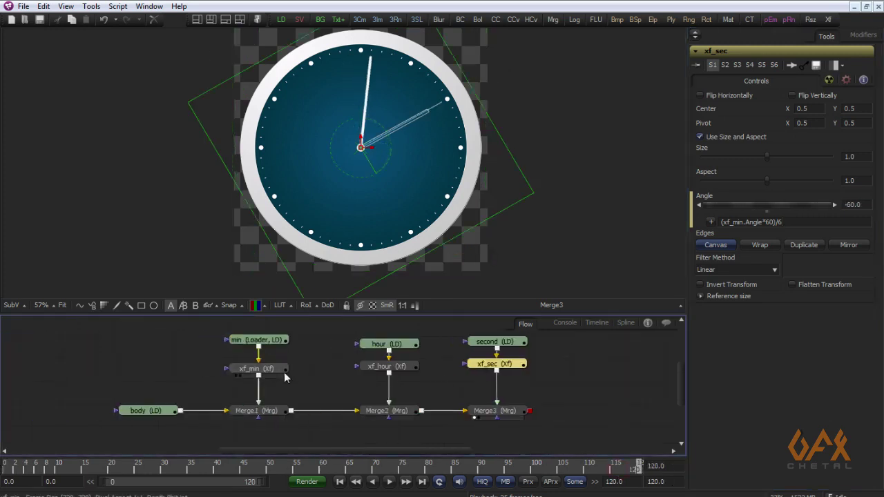
{"action": "left_click", "coordinate": [261, 373]}
{"action": "left_click", "coordinate": [857, 205]}
{"action": "type", "text": "-"}
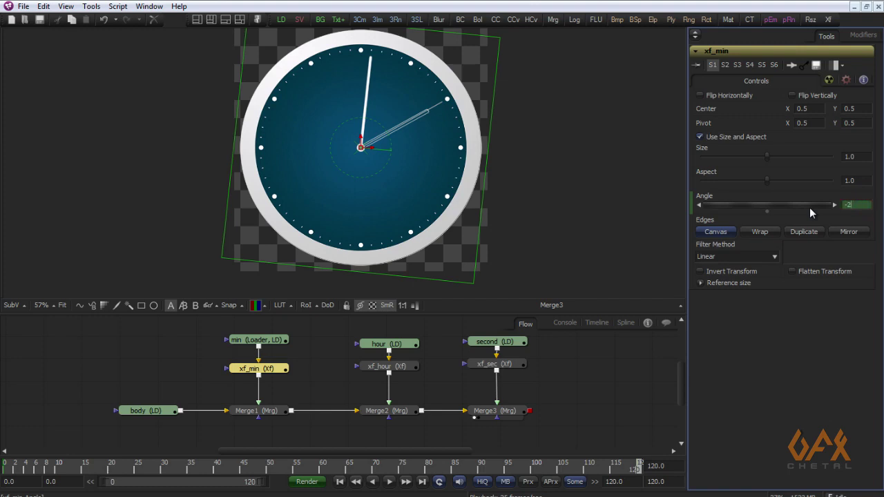
{"action": "type", "text": "2"}
{"action": "key", "text": "Return"}
{"action": "left_click_drag", "start_coordinate": [4, 468], "coordinate": [317, 470]}
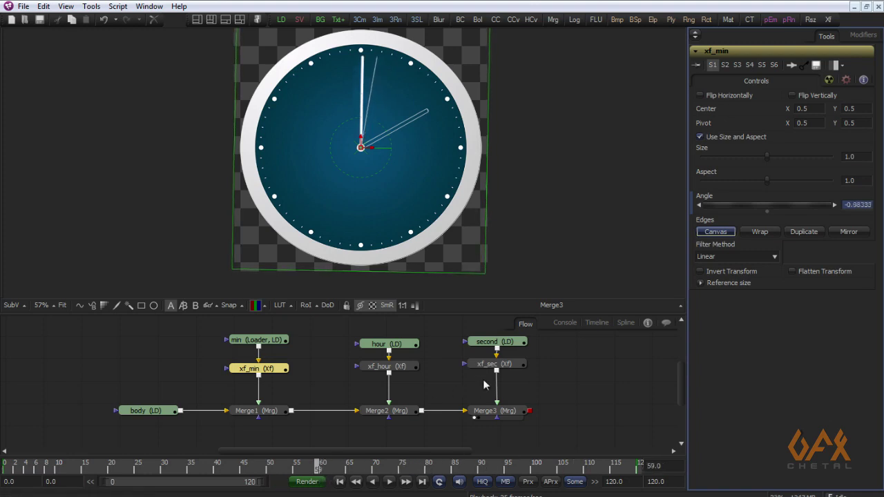
Step: Wrap xf_sec's Angle expression as math.ceil((xf_min.Angle*60)/6) and scrub from frame 0 to 20 to check the rounding
{"action": "left_click", "coordinate": [493, 364]}
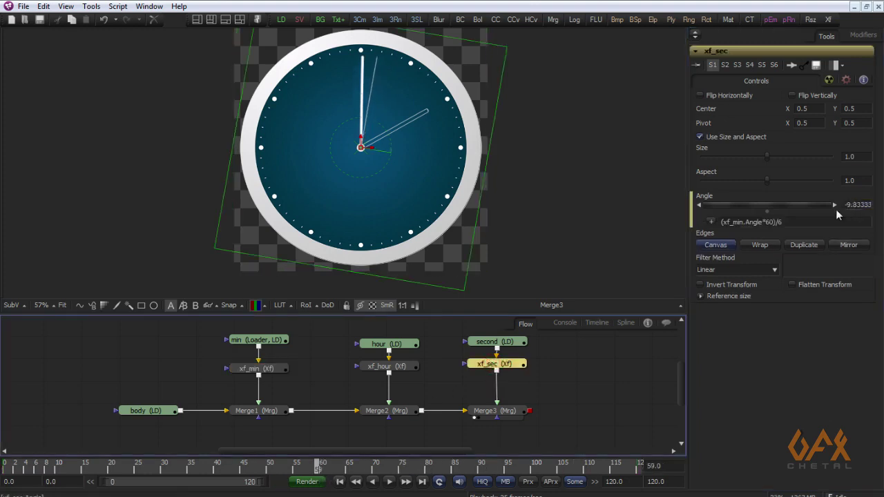
{"action": "left_click", "coordinate": [796, 221]}
{"action": "left_click", "coordinate": [718, 222]}
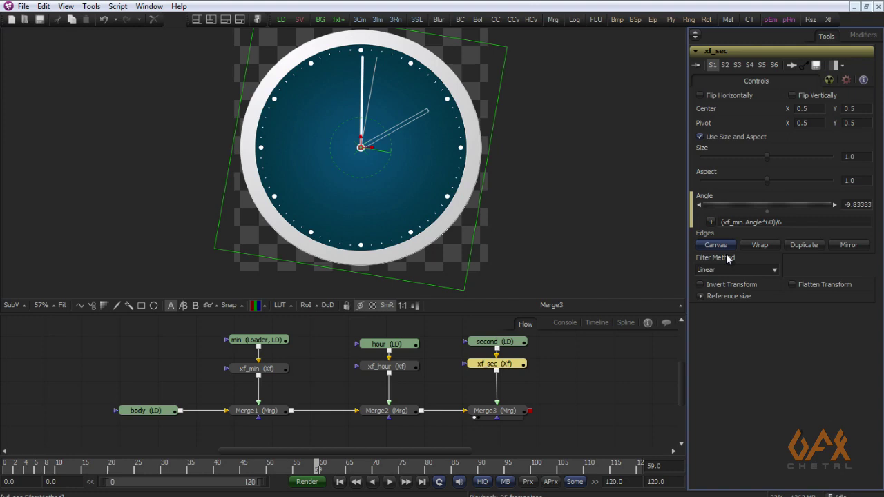
{"action": "type", "text": "math.ceil"}
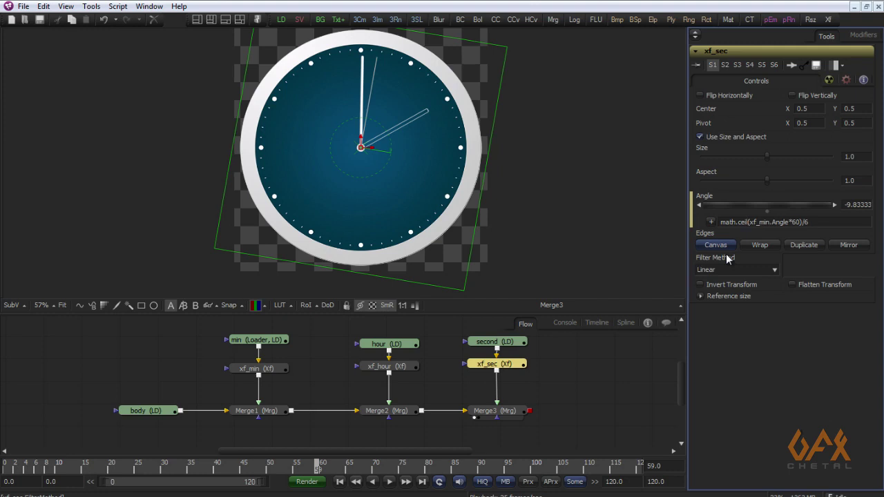
{"action": "type", "text": "("}
{"action": "left_click", "coordinate": [826, 219]}
{"action": "type", "text": ")"}
{"action": "left_click", "coordinate": [6, 470]}
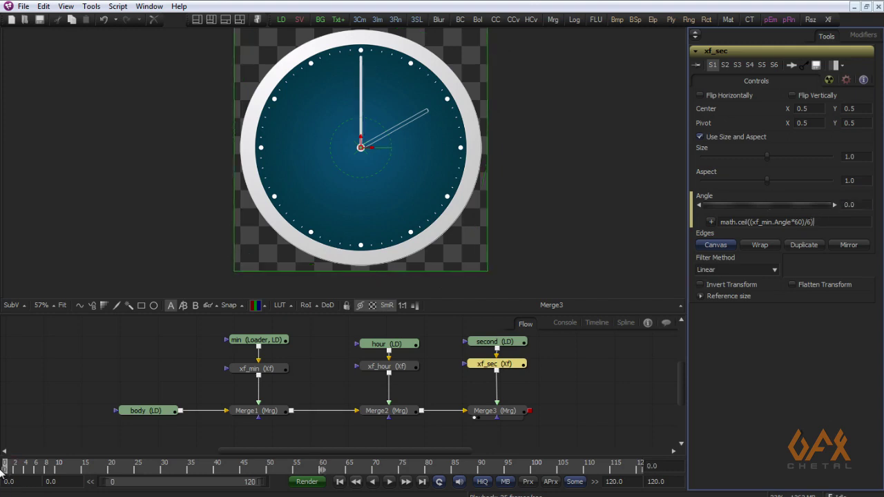
{"action": "left_click_drag", "start_coordinate": [6, 470], "coordinate": [111, 475]}
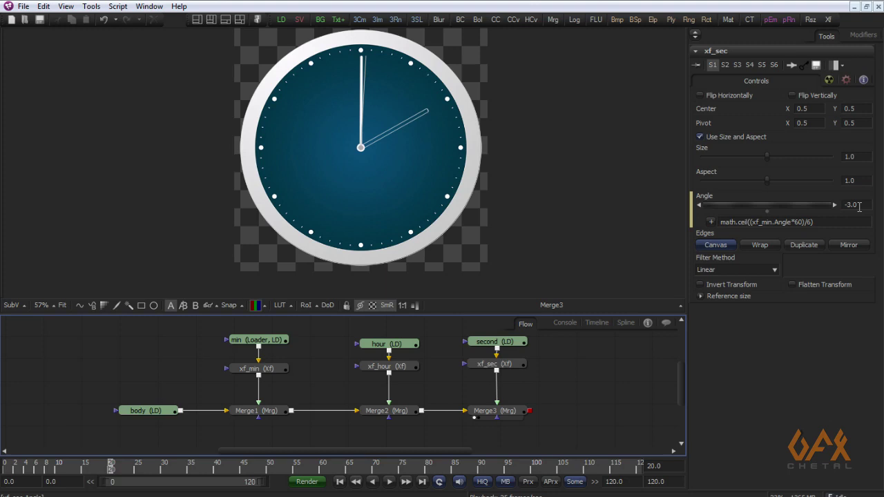
Step: Extend xf_sec's Angle expression to math.ceil((xf_min.Angle*60)/6)*6 and play the animation from frame 0
{"action": "left_click", "coordinate": [826, 222]}
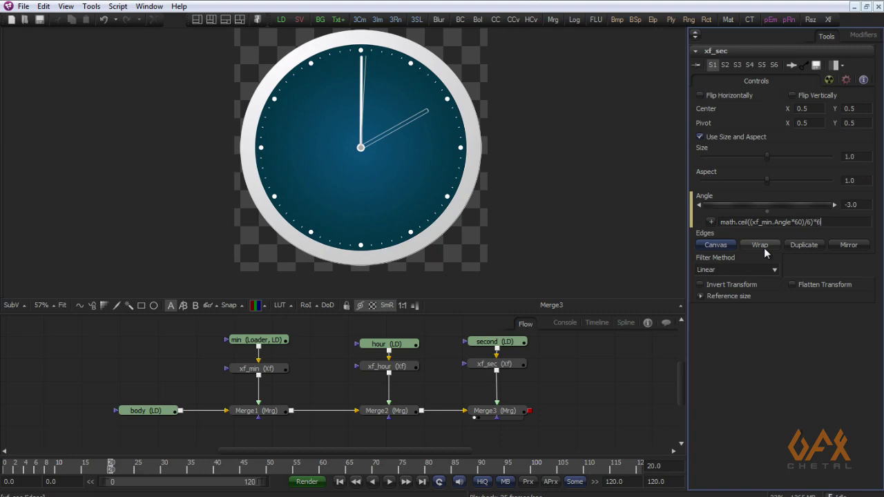
{"action": "left_click", "coordinate": [10, 467]}
{"action": "mouse_move", "coordinate": [11, 467]}
{"action": "left_mouse_down"}
{"action": "mouse_move", "coordinate": [159, 475]}
{"action": "mouse_move", "coordinate": [4, 472]}
{"action": "left_mouse_up"}
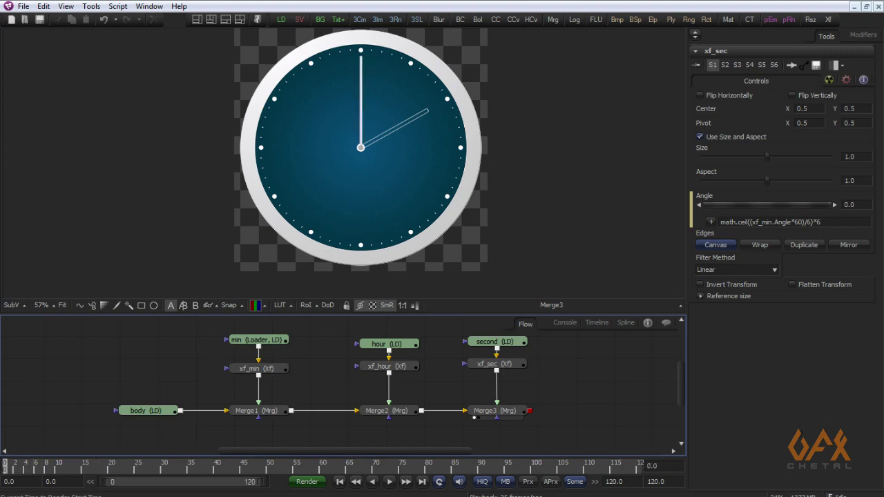
{"action": "left_click", "coordinate": [391, 483]}
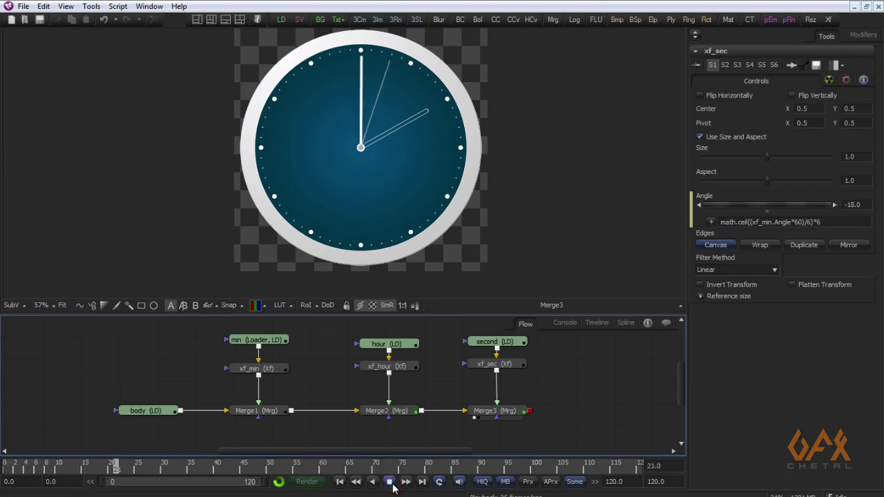